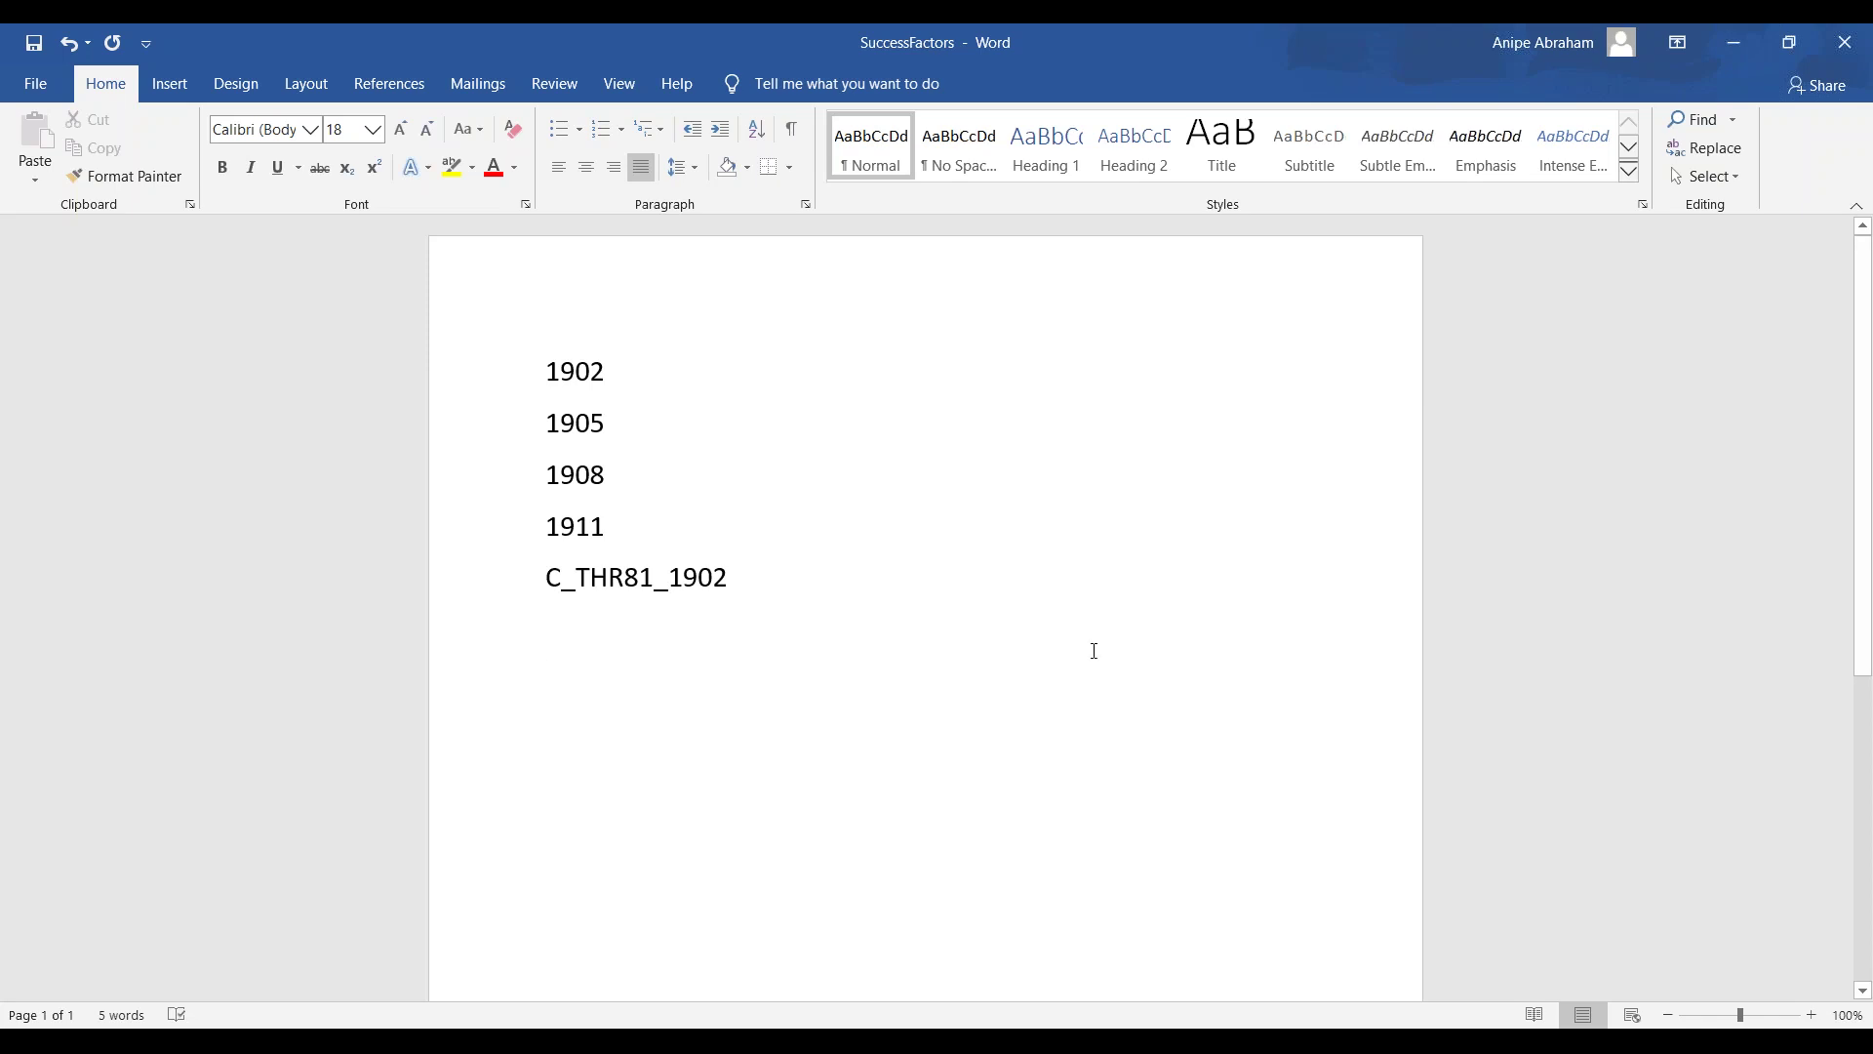
# Switch to the browser and examine the SAP SuccessFactors releases 2020 article, covering its release frequency and the release date table.
pyautogui.hotkey('alt', 'Tab')
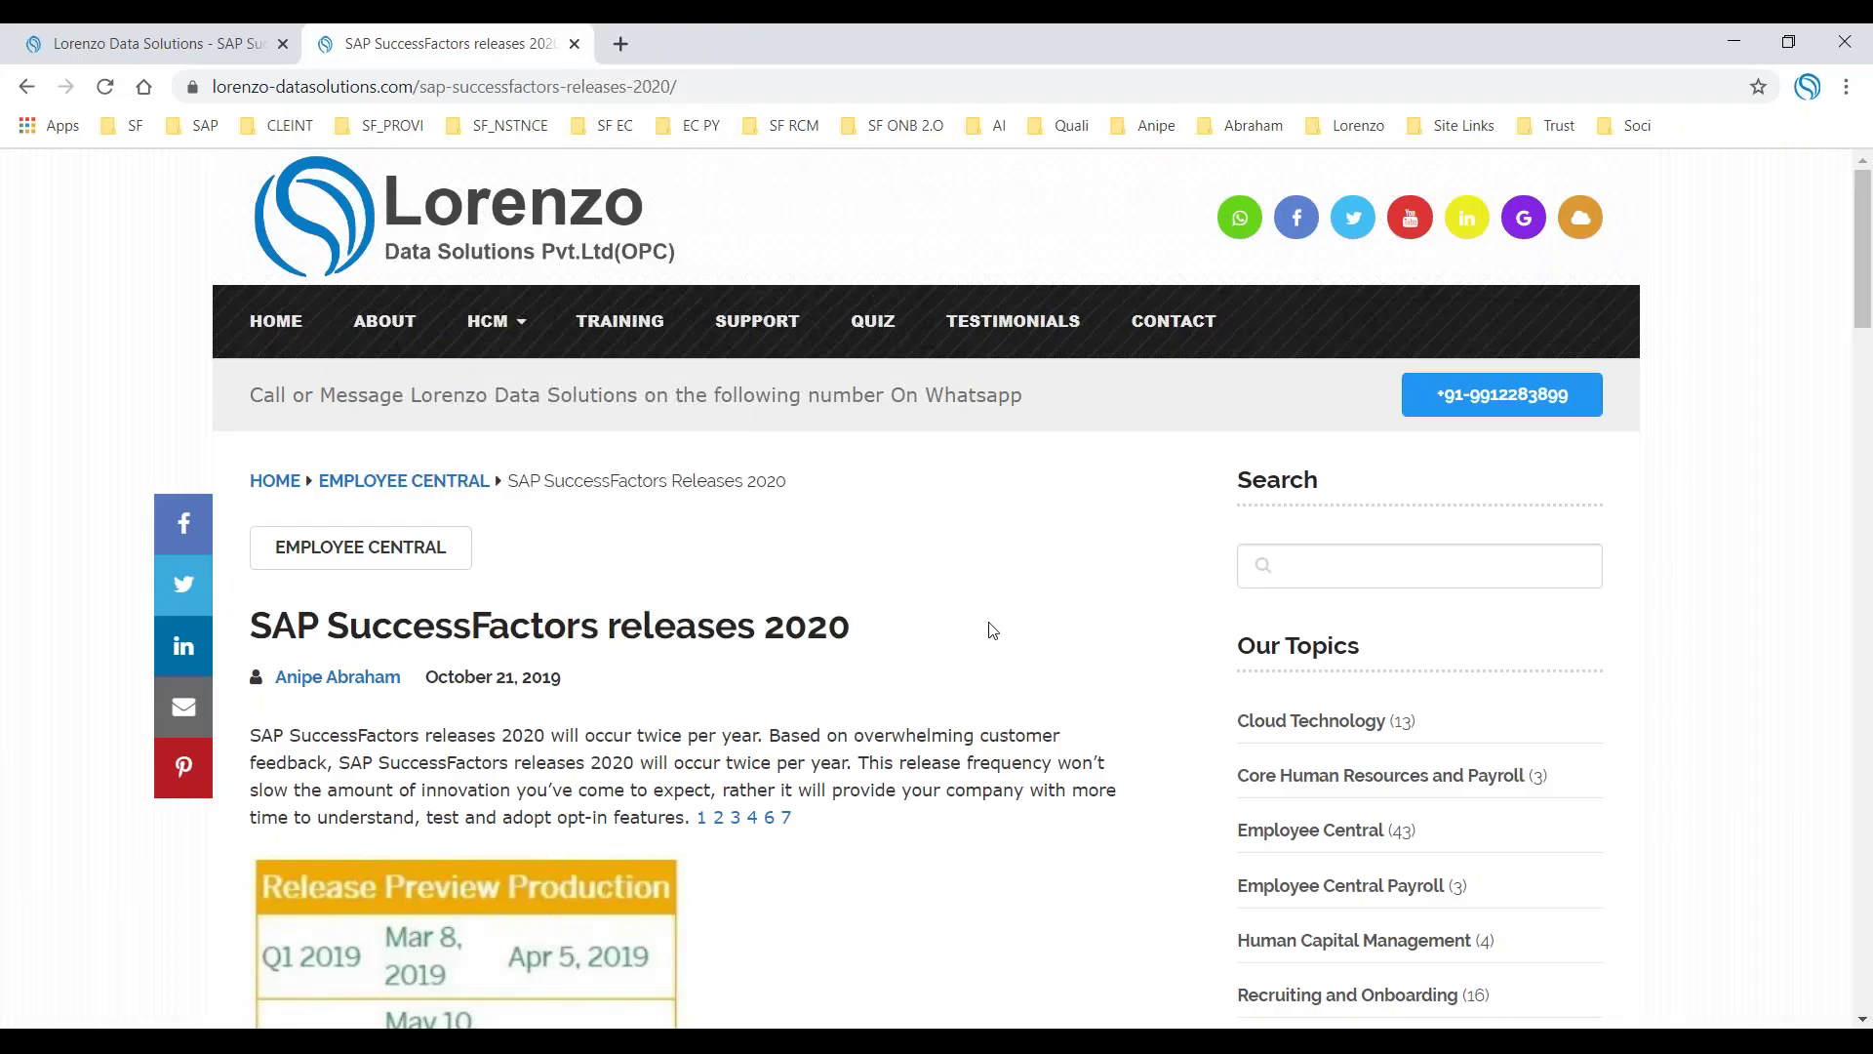
pyautogui.scroll(-1, 990, 629)
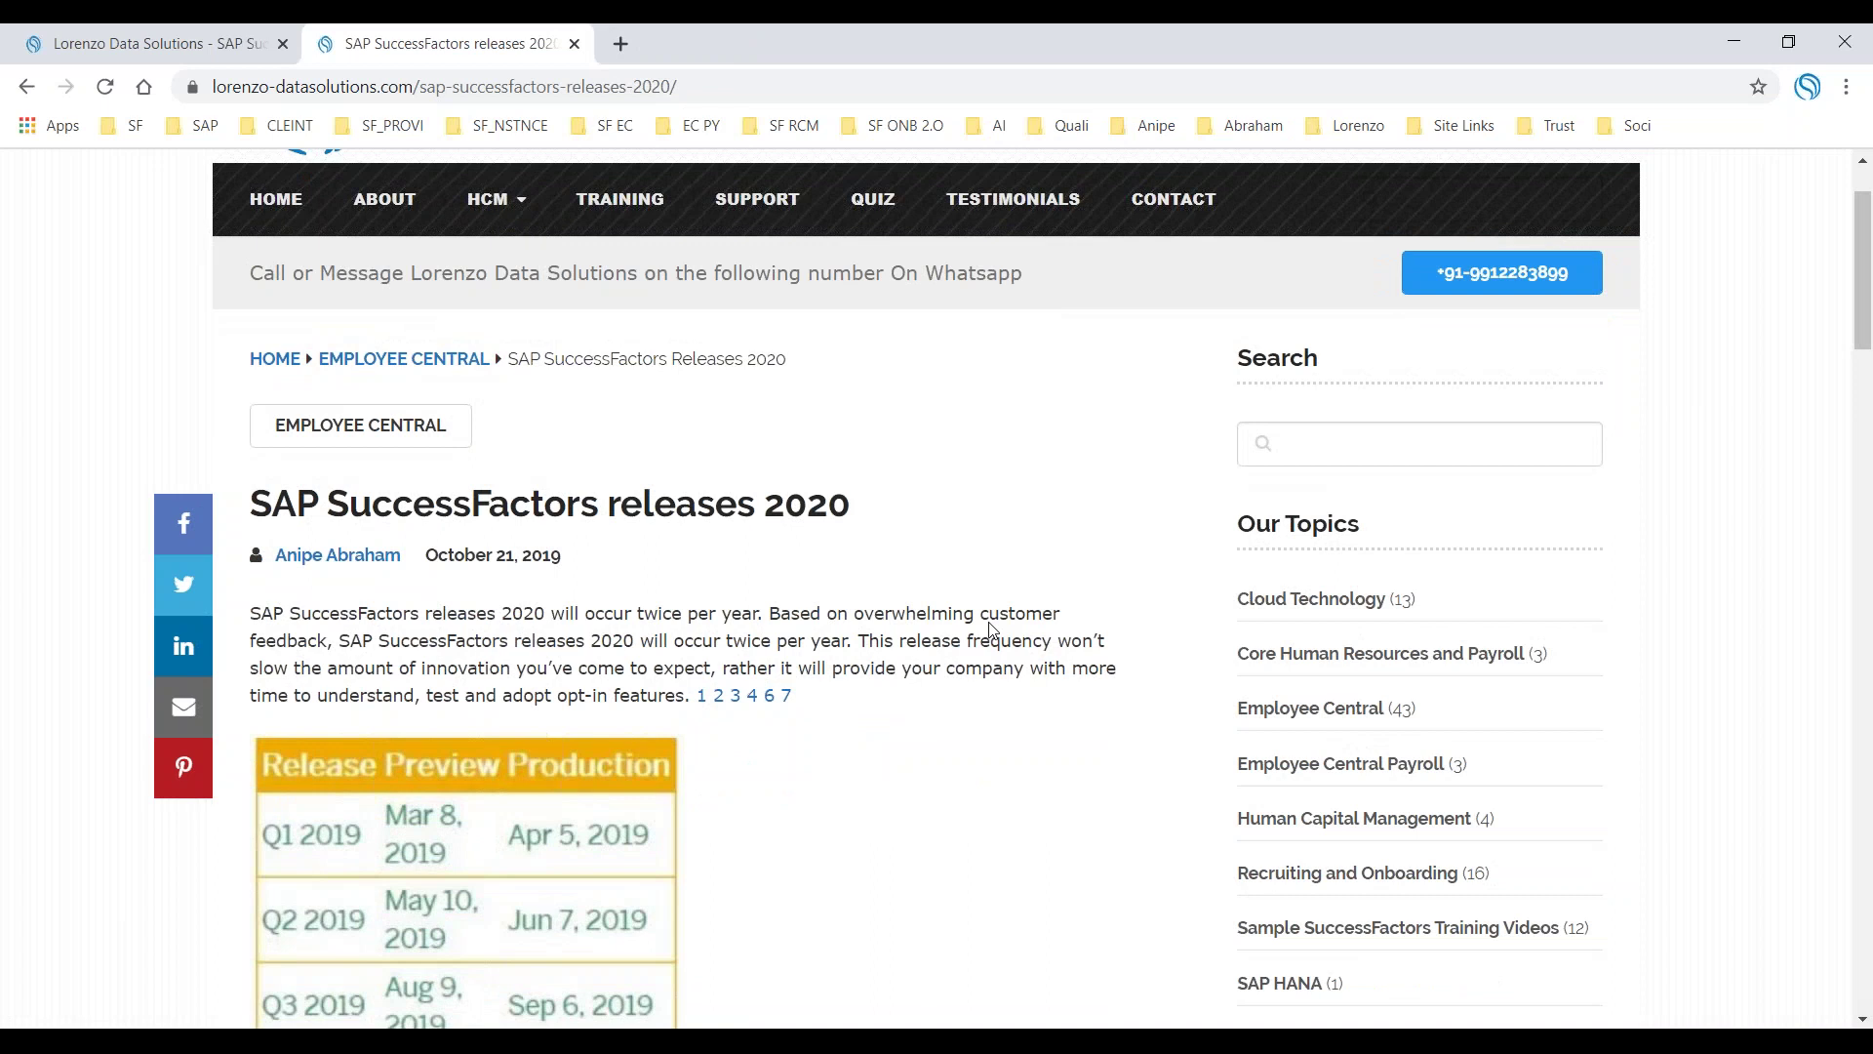
pyautogui.scroll(-2, 990, 629)
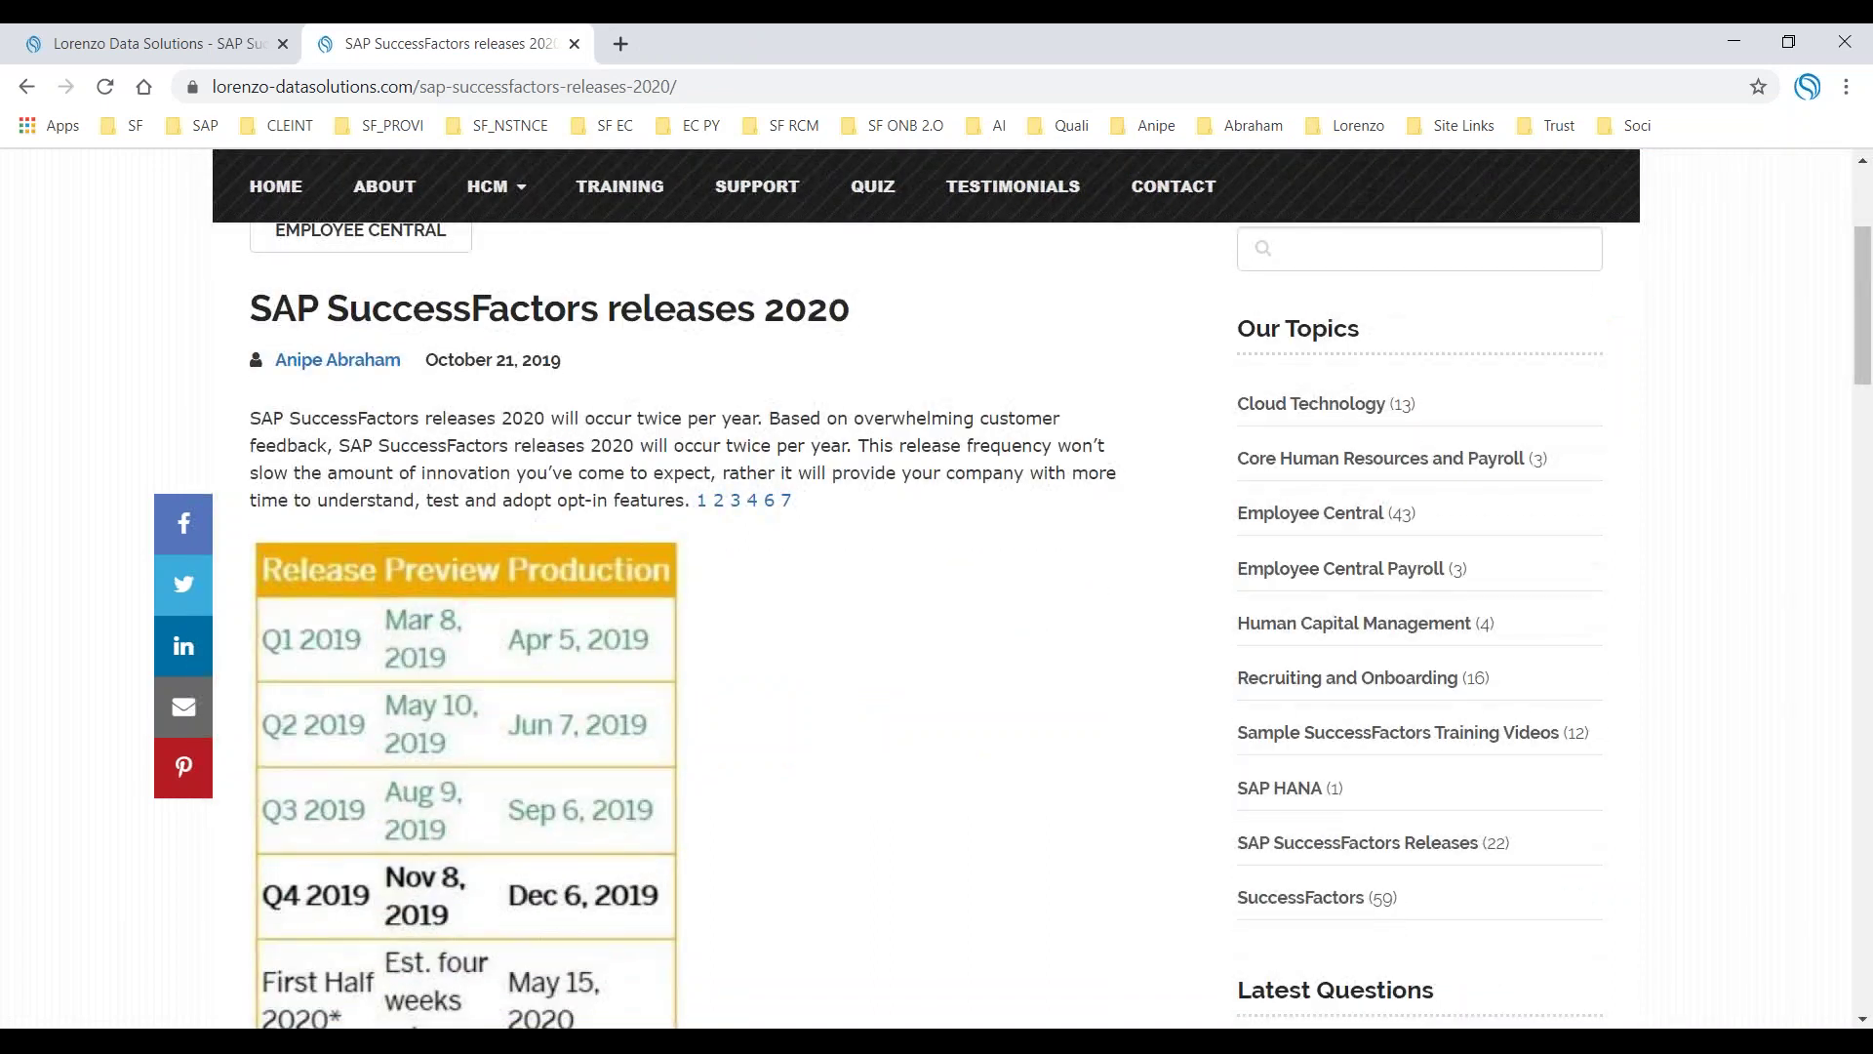
pyautogui.scroll(4, 952, 573)
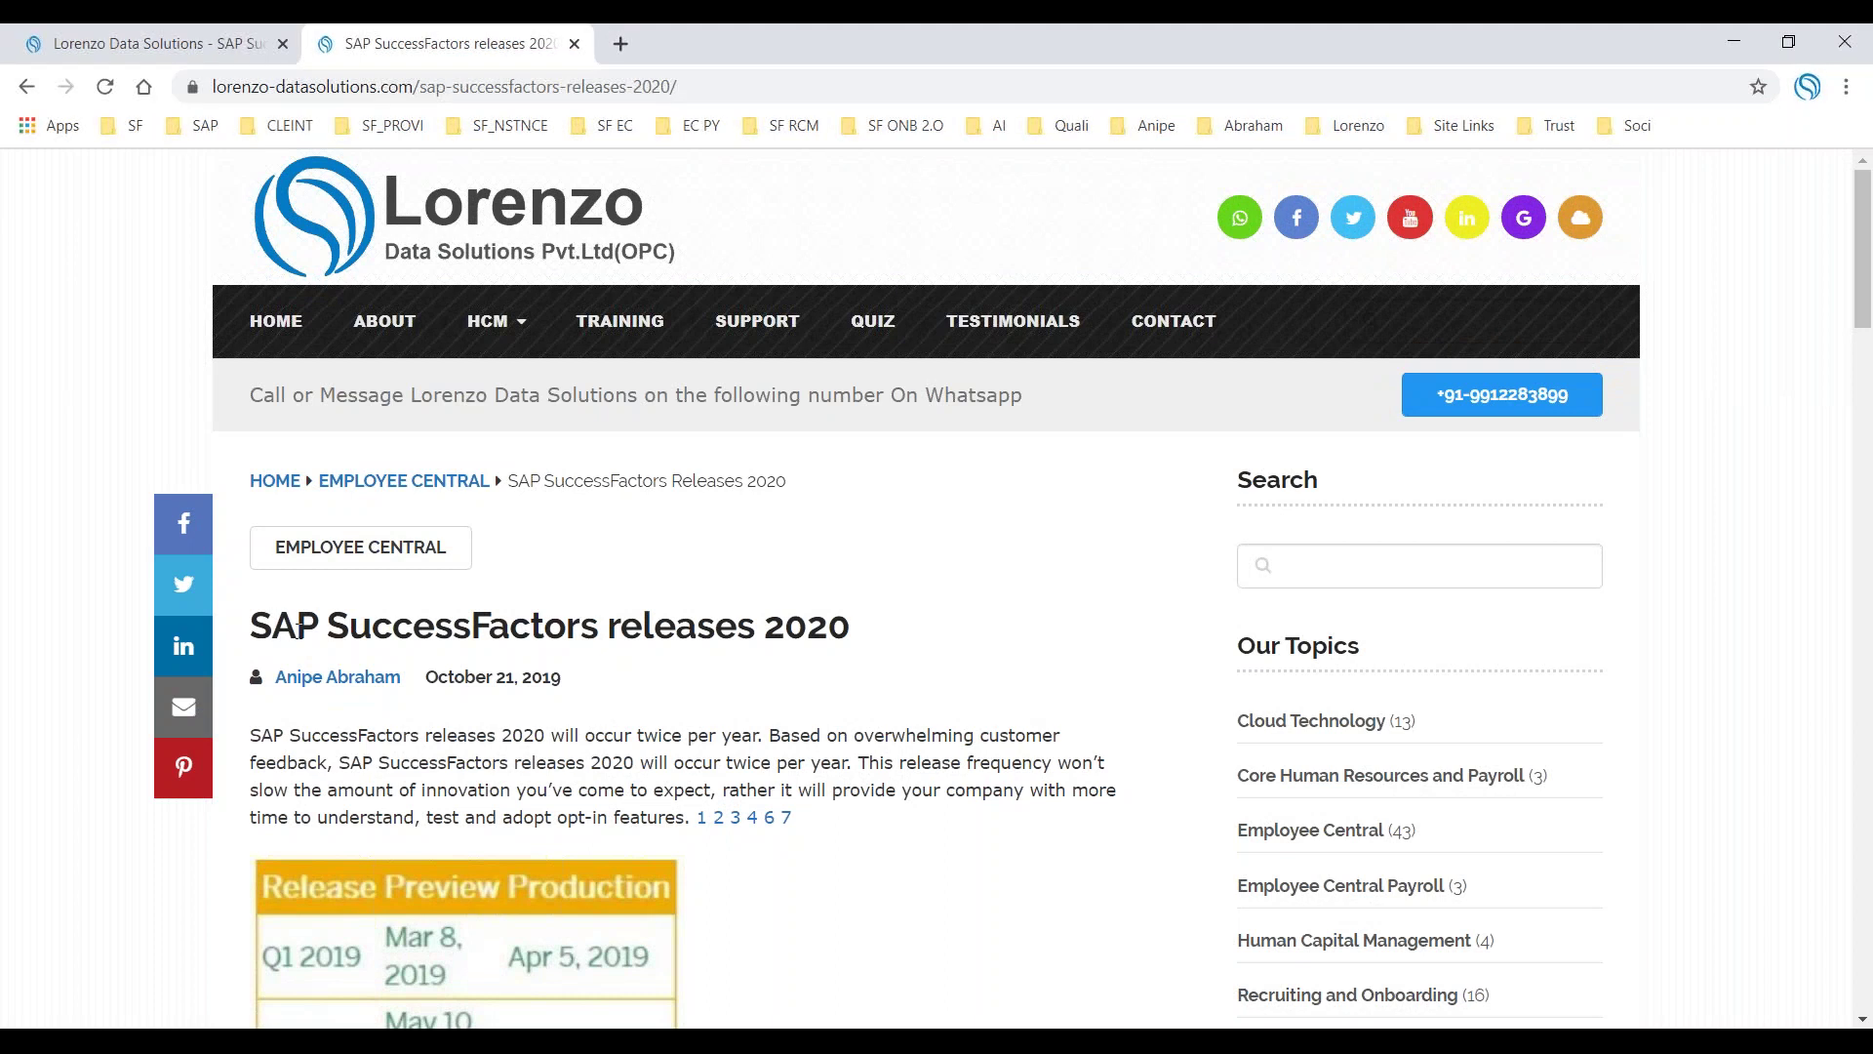
pyautogui.moveTo(261, 626); pyautogui.dragTo(884, 654)
pyautogui.click(884, 655)
pyautogui.moveTo(458, 733); pyautogui.dragTo(769, 738)
pyautogui.click(753, 754)
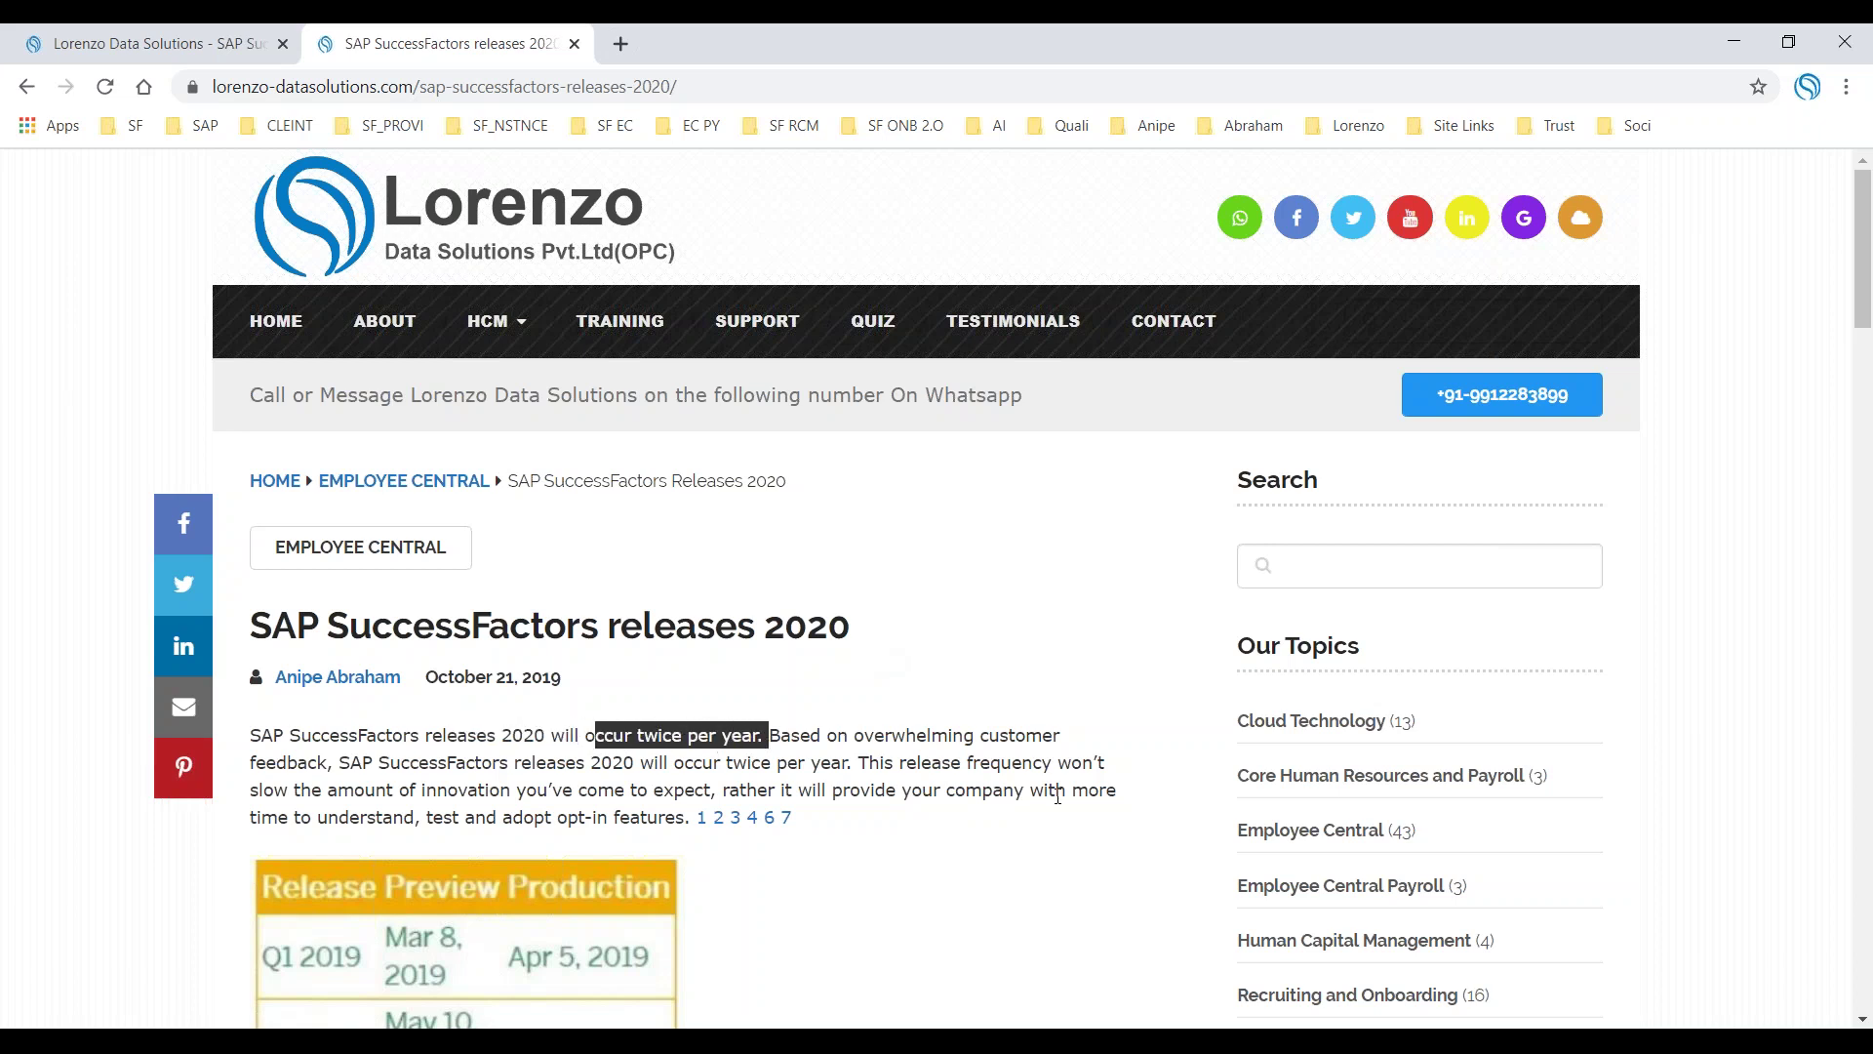
pyautogui.scroll(-7, 1021, 742)
pyautogui.scroll(3, 517, 641)
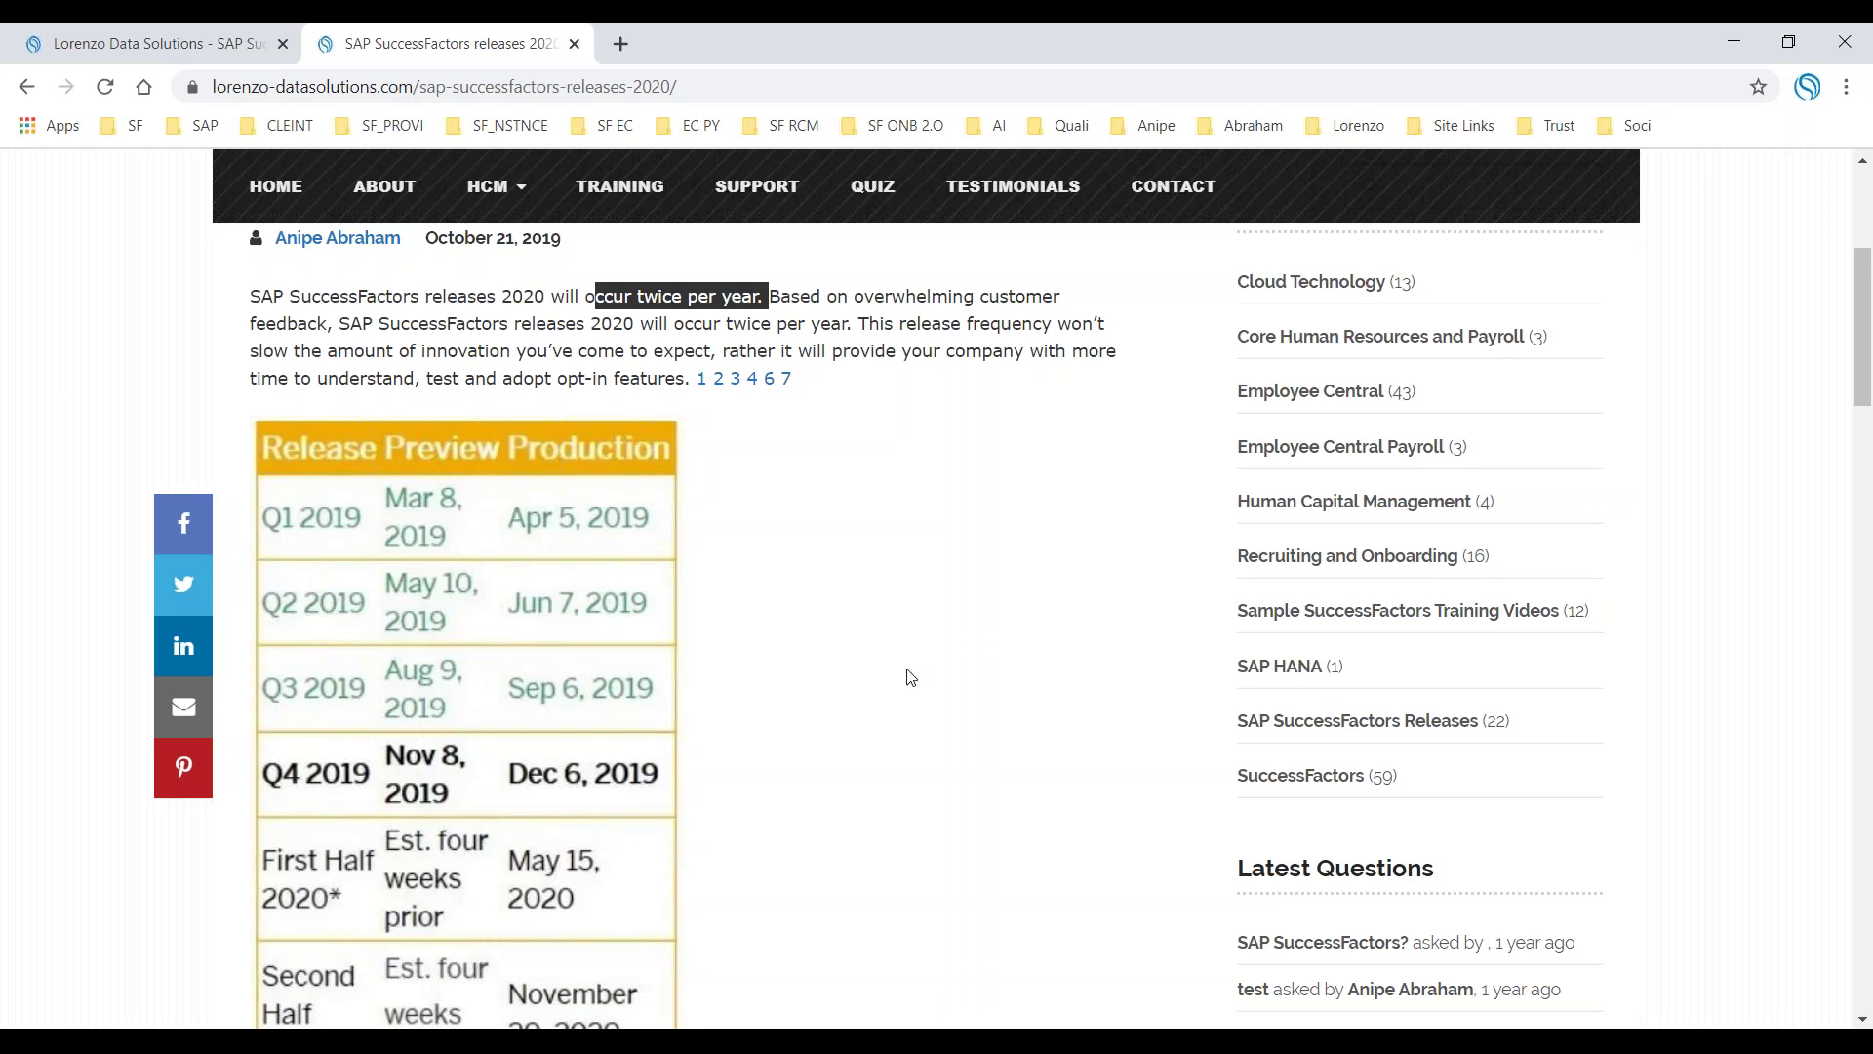
pyautogui.scroll(-1, 910, 673)
pyautogui.scroll(-2, 907, 671)
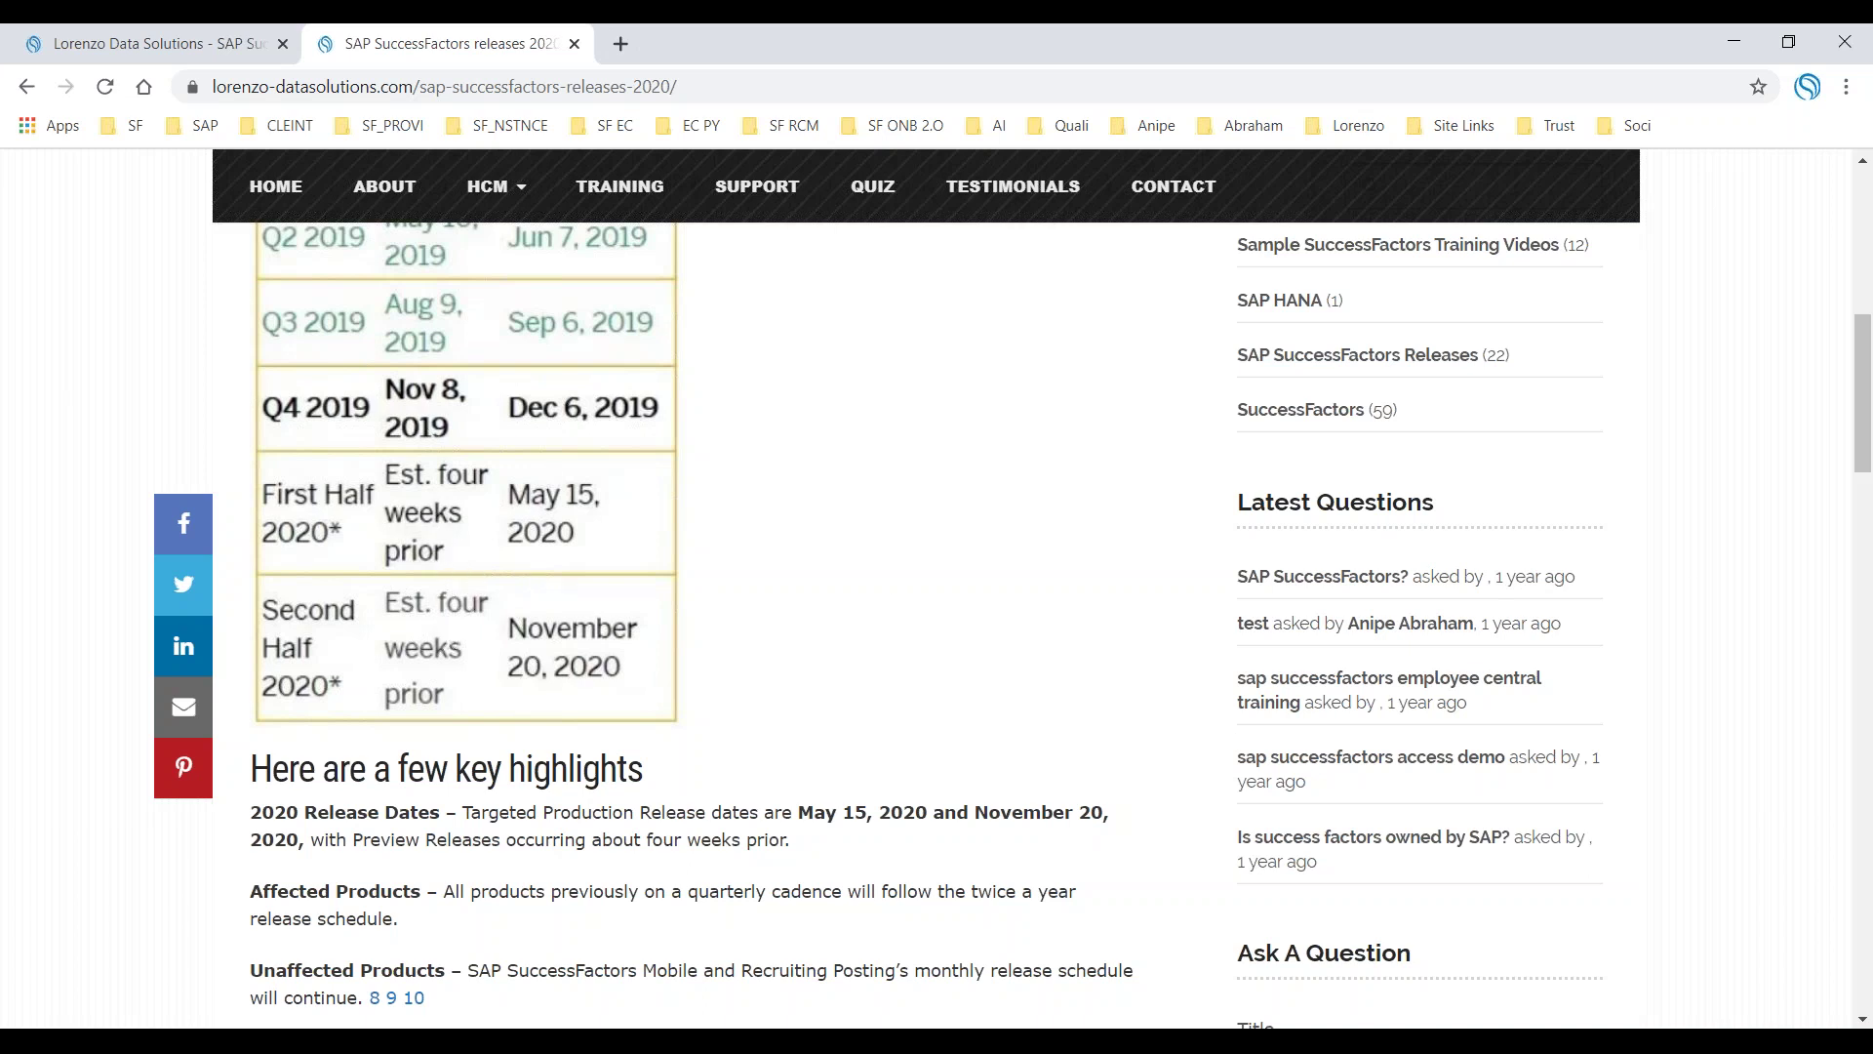
# Switch to the Word document and enter the release number 2005, leaving one blank line below C_THR81_1902.
pyautogui.hotkey('alt', 'Tab')
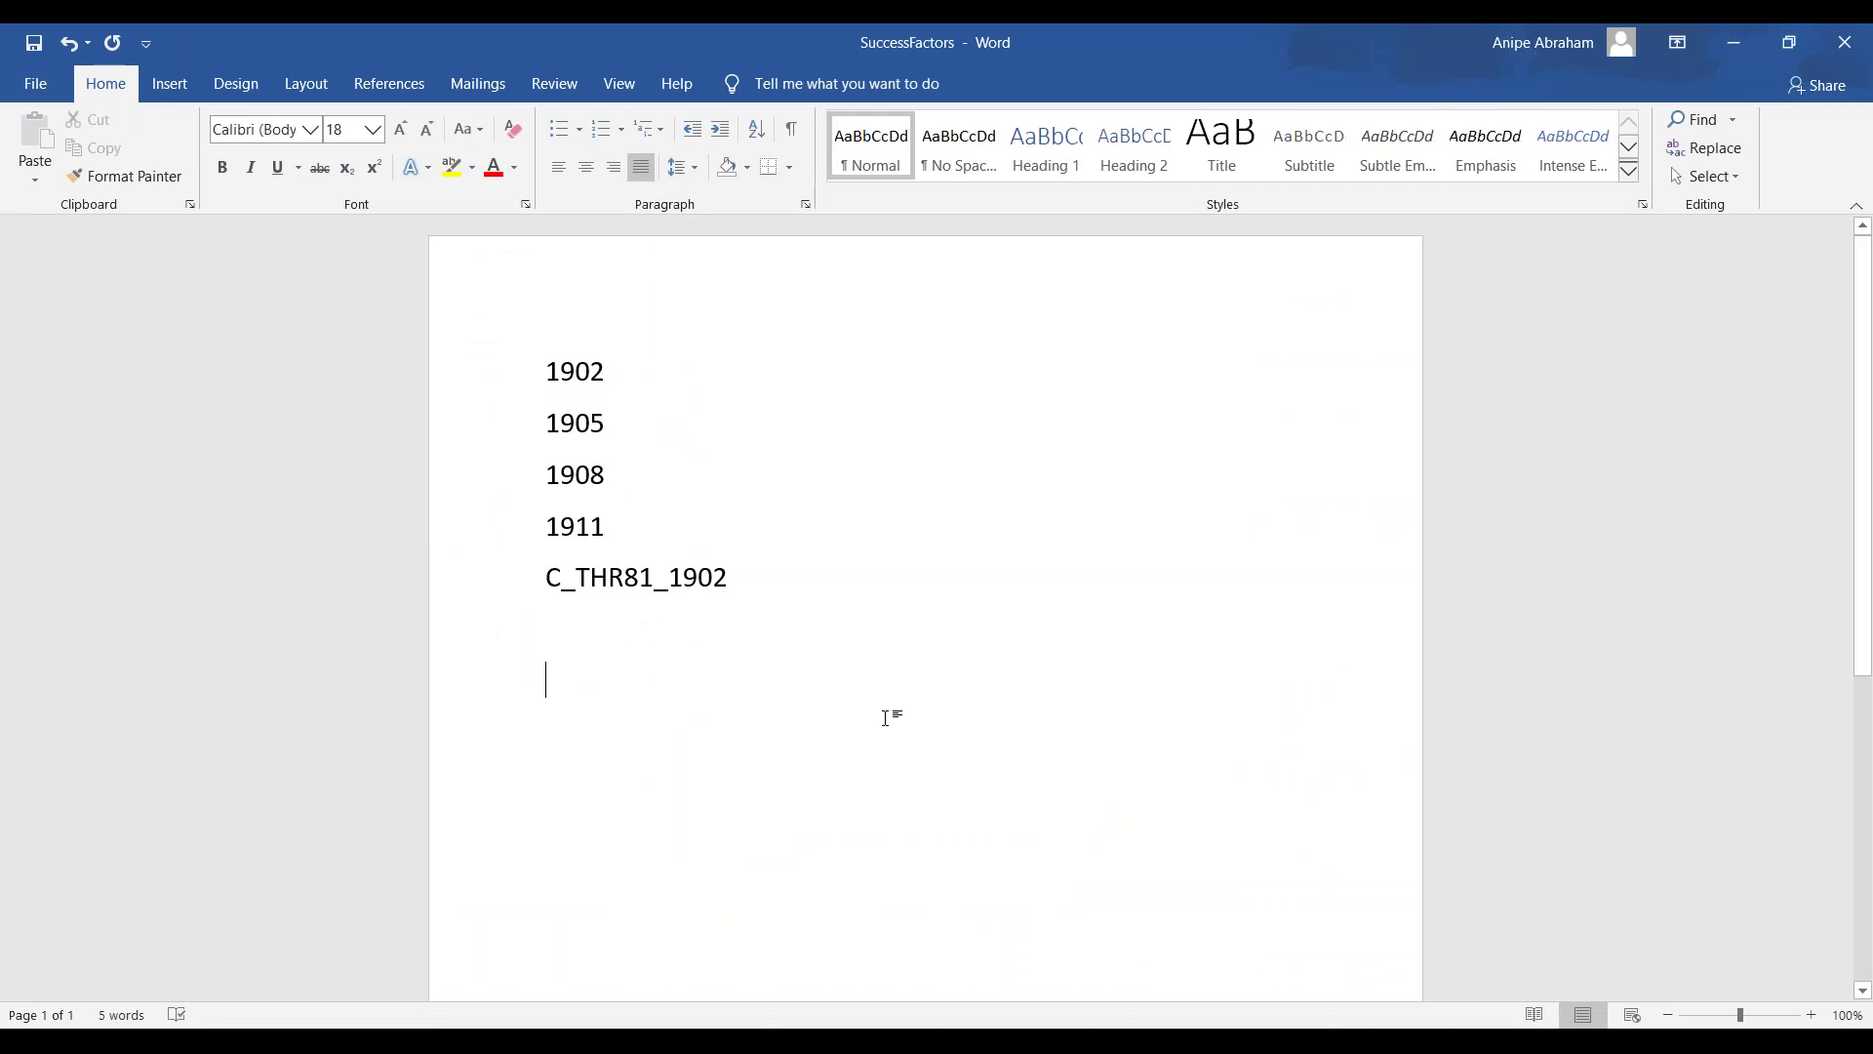
pyautogui.write('2')
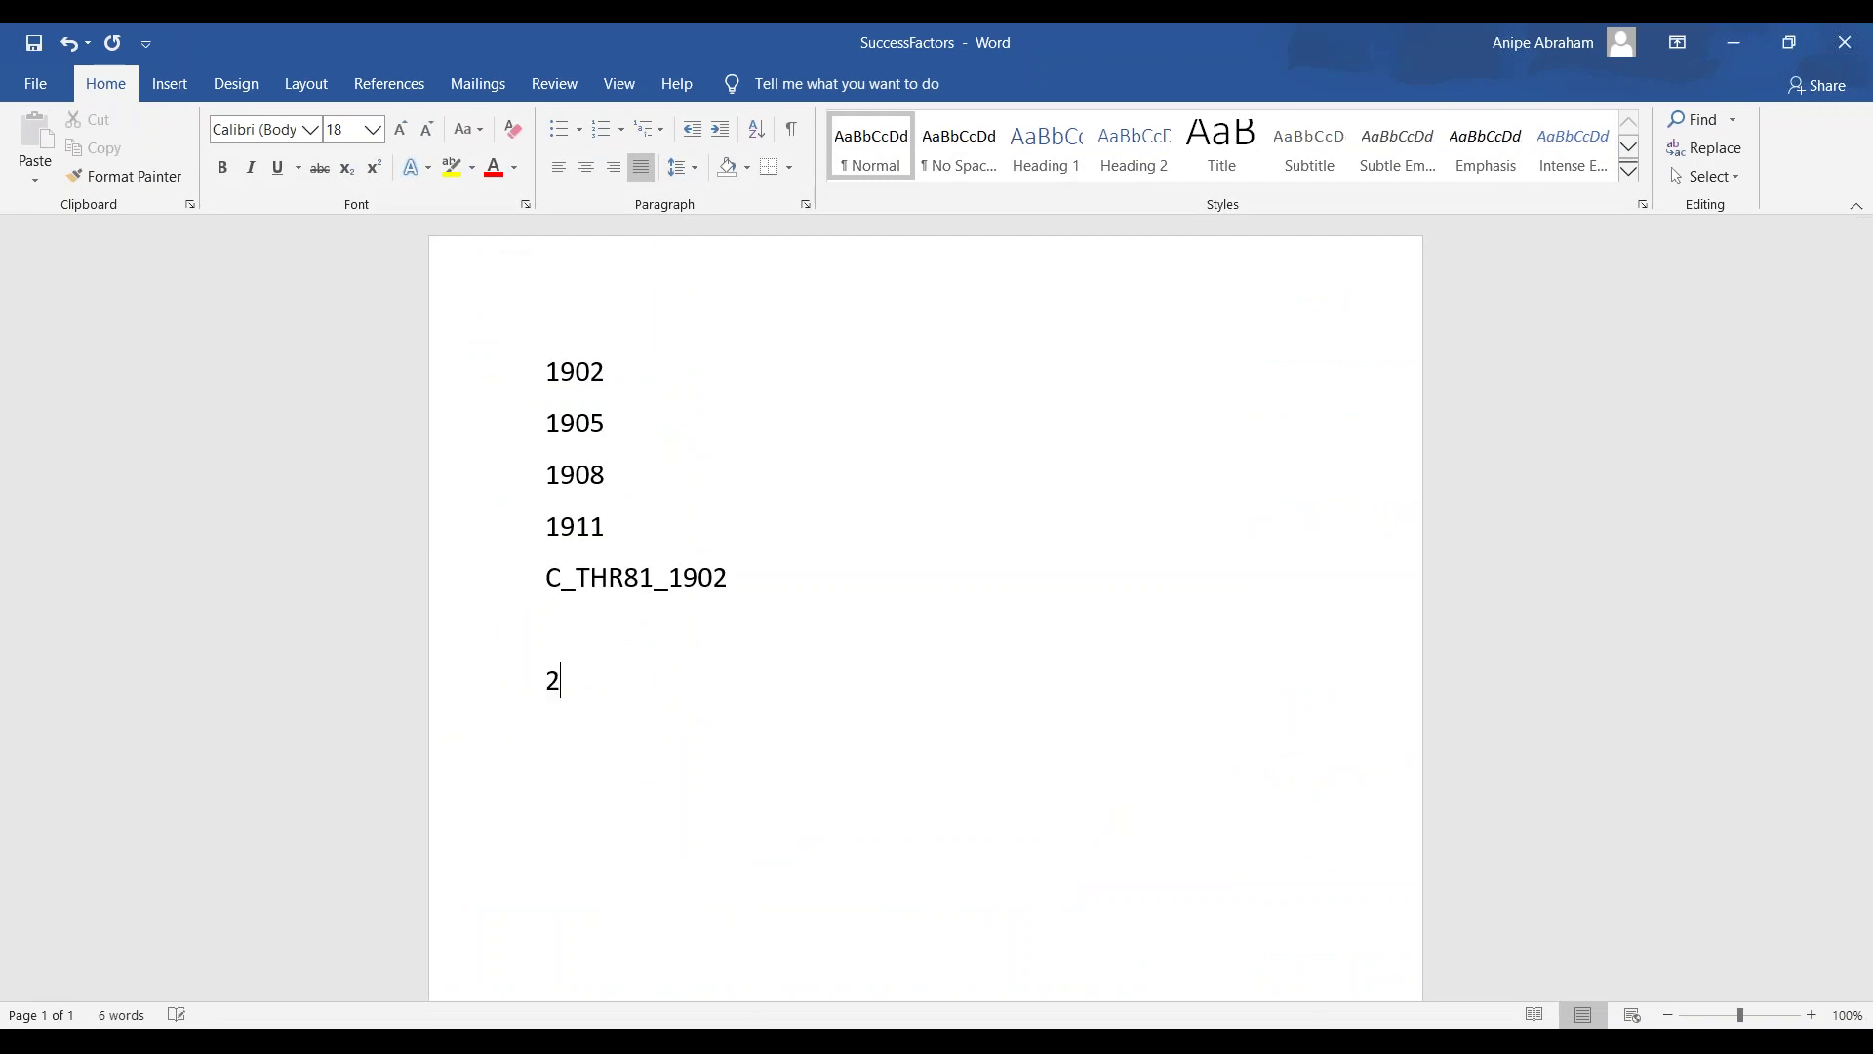
pyautogui.write('0')
pyautogui.hotkey('alt', 'Tab')
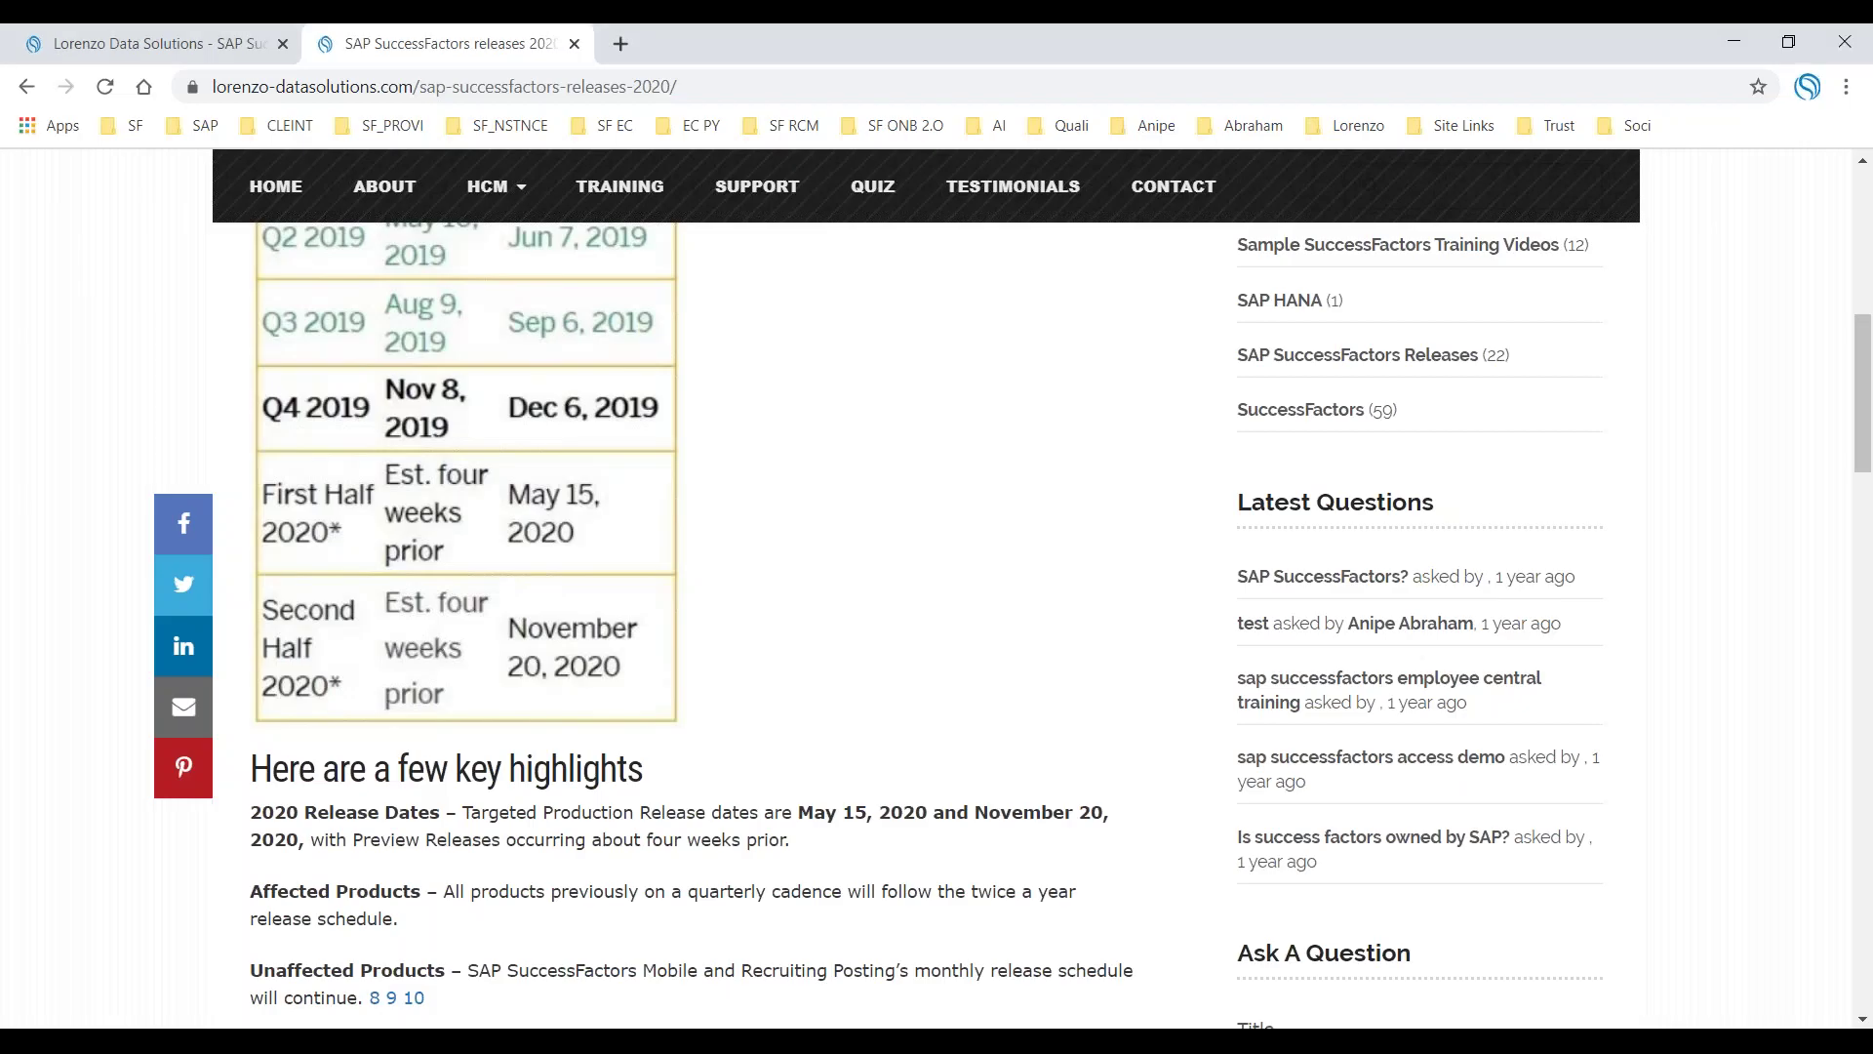
pyautogui.hotkey('alt', 'Tab')
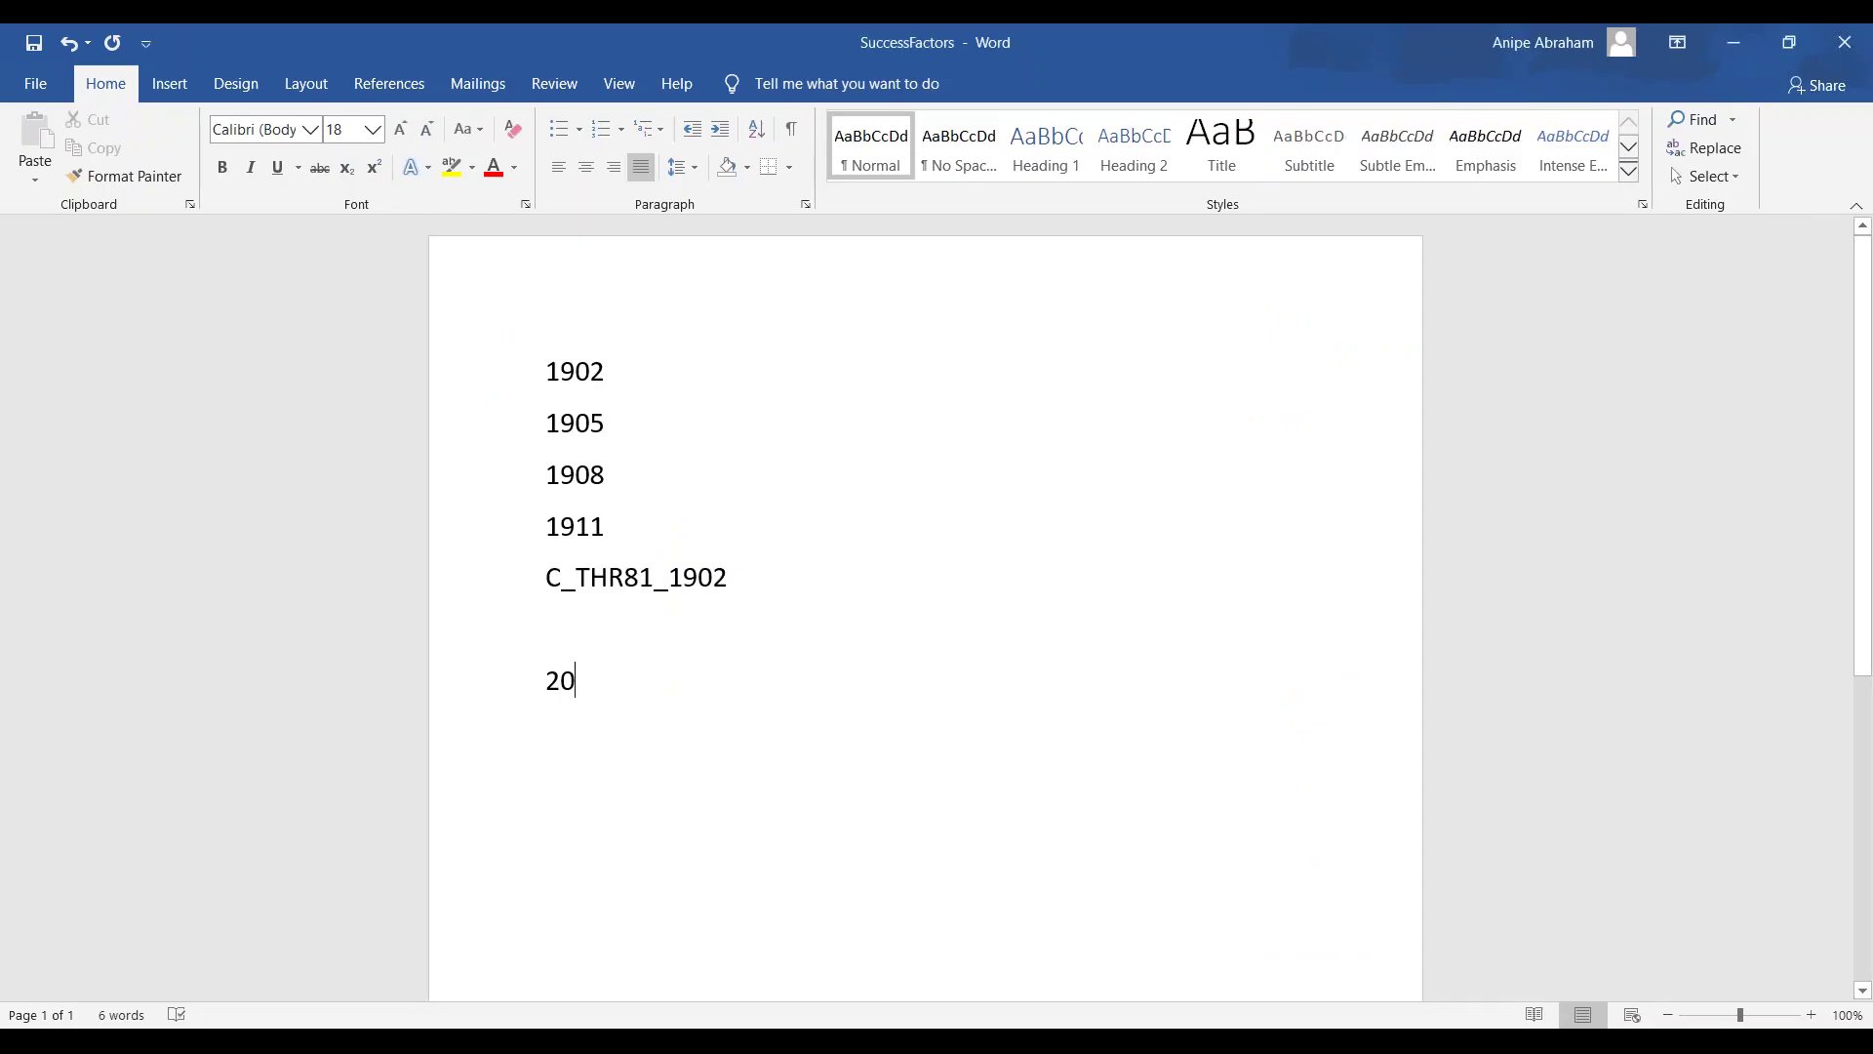
pyautogui.write('05')
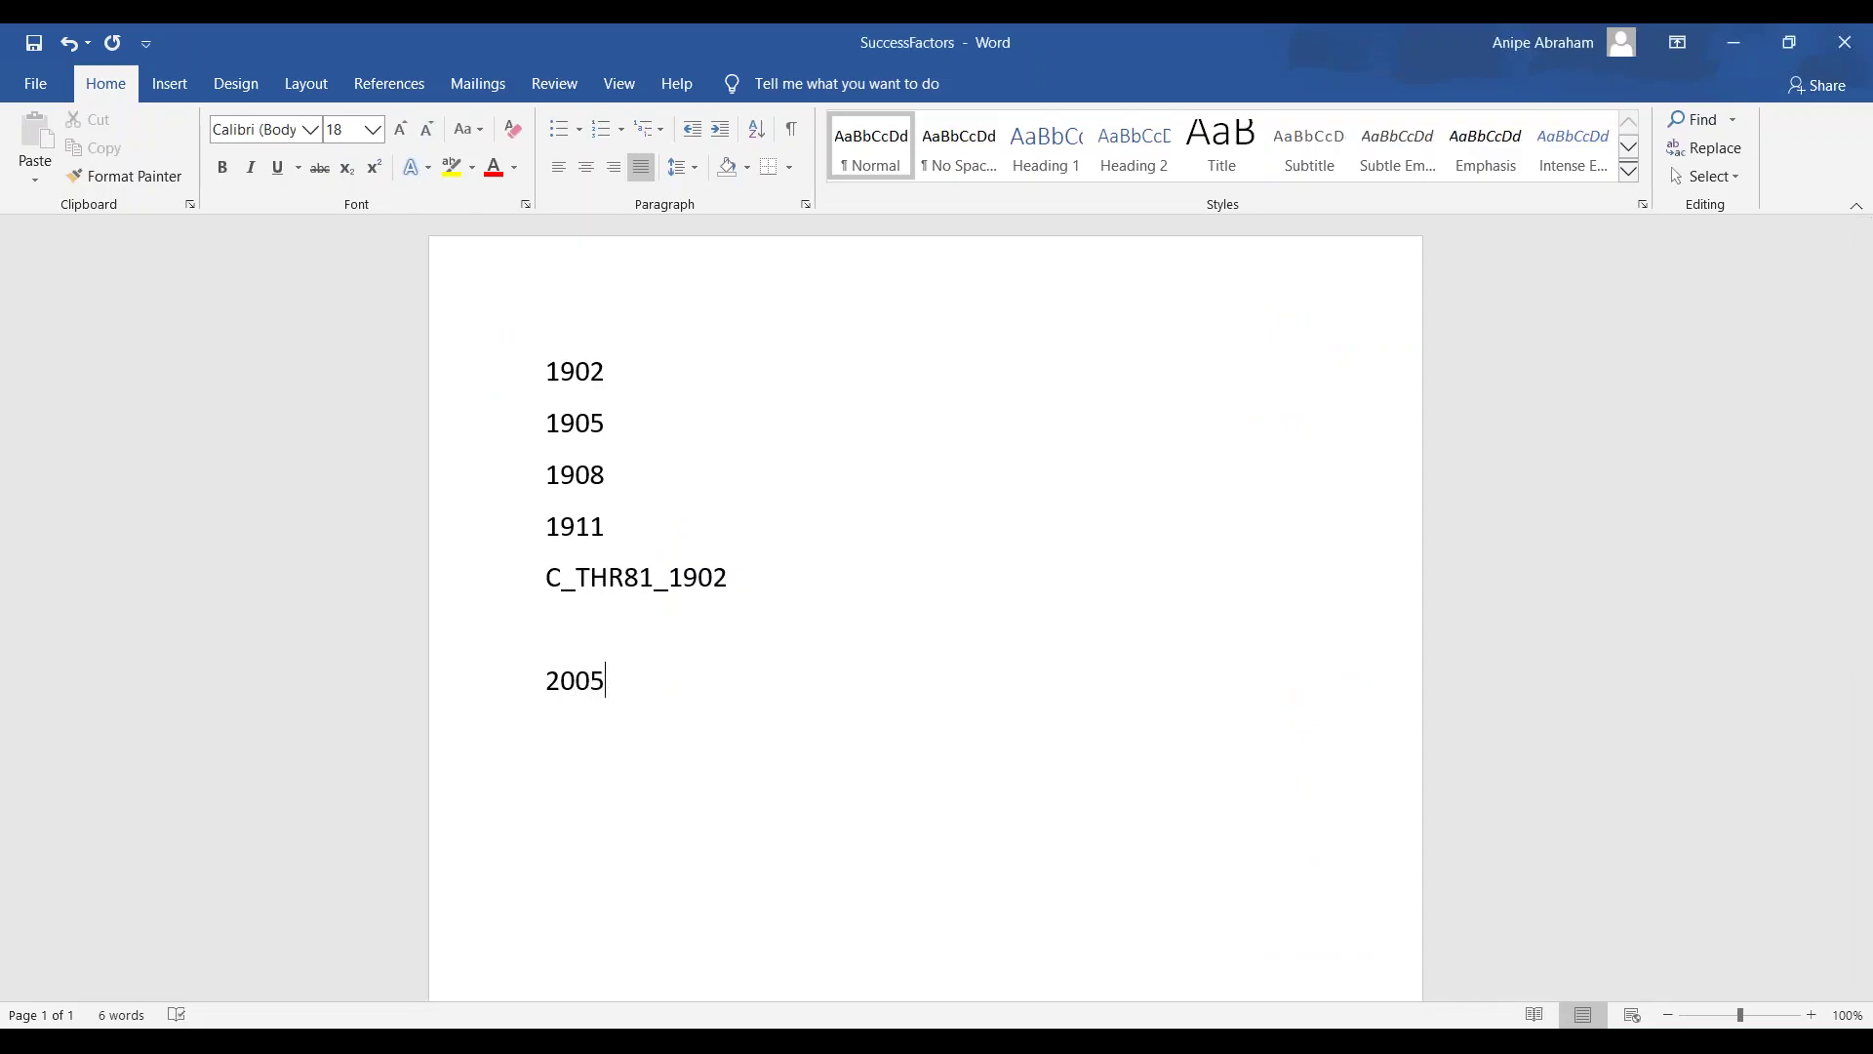
# Add the exam code C_THR81_2005 on a new line directly below the release number 2005.
pyautogui.moveTo(548, 683)
pyautogui.mouseDown()
pyautogui.moveTo(604, 692)
pyautogui.moveTo(574, 688)
pyautogui.mouseUp()
pyautogui.click(660, 744)
pyautogui.press('Return')
pyautogui.write('C_THR81_2005')
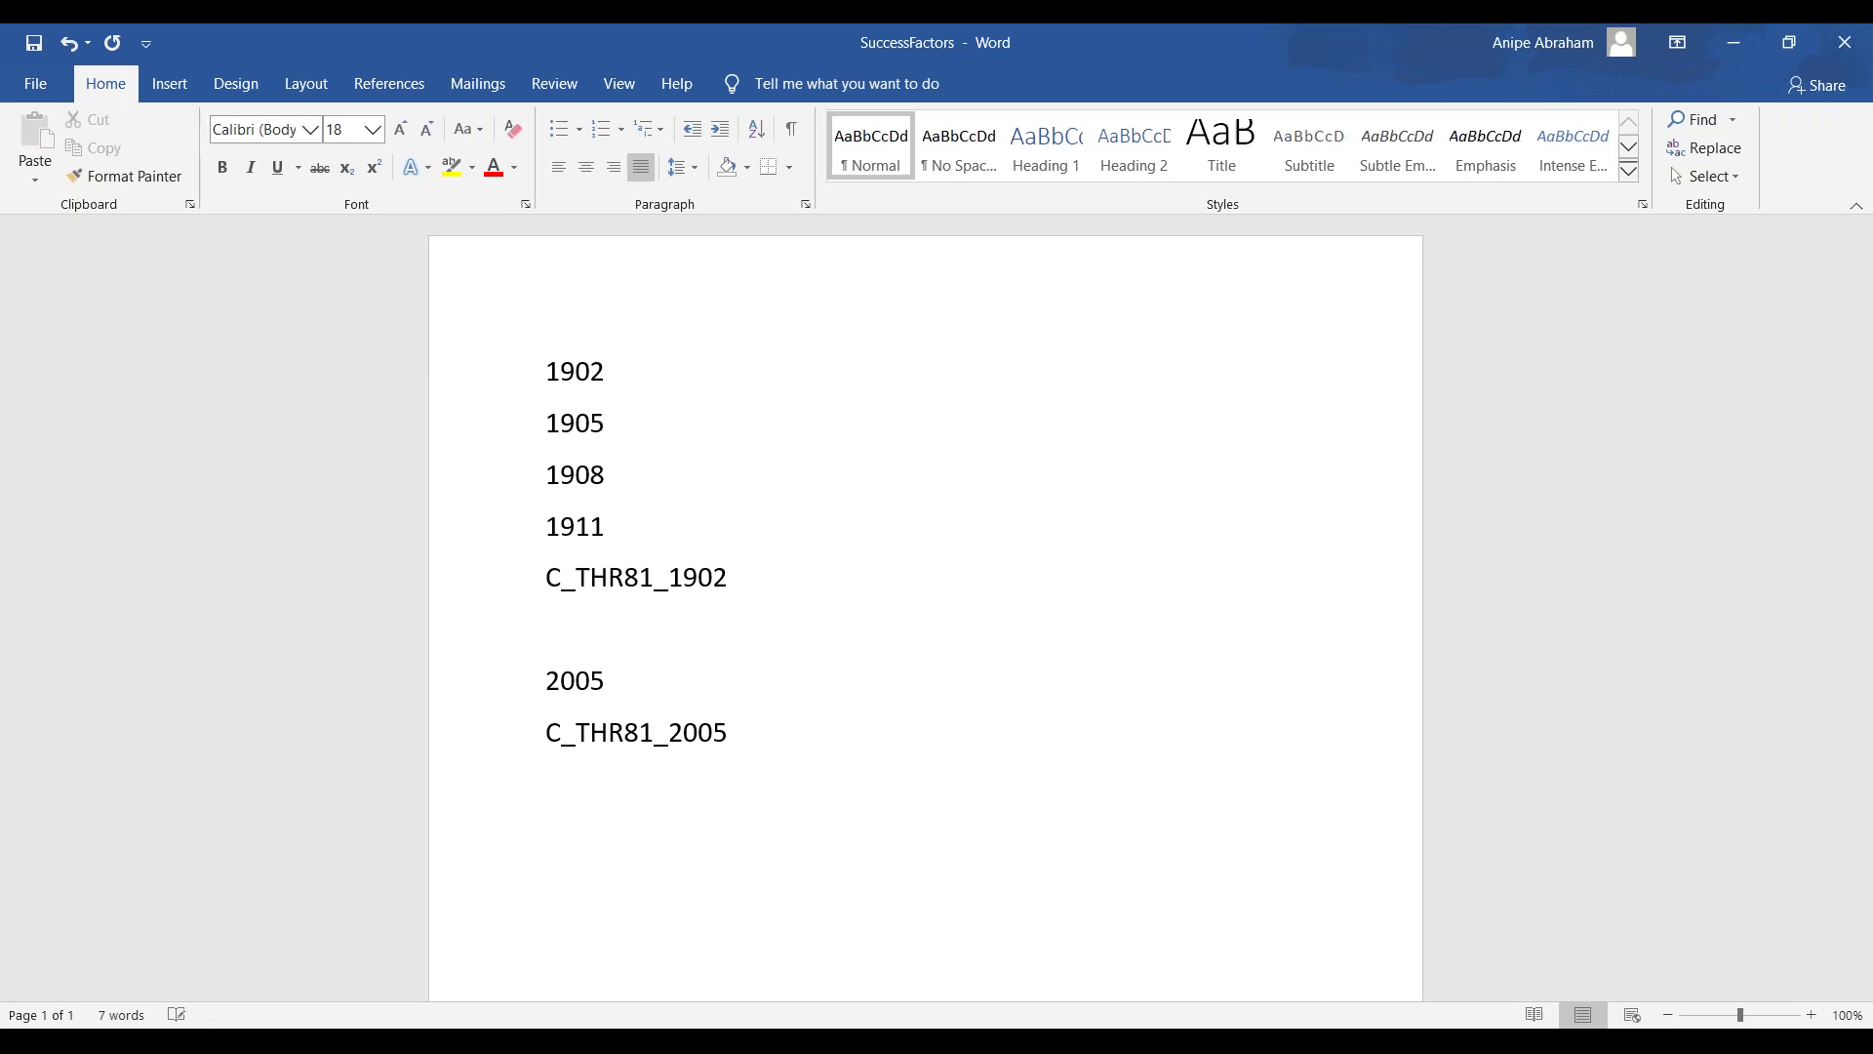
pyautogui.moveTo(728, 734); pyautogui.dragTo(678, 729)
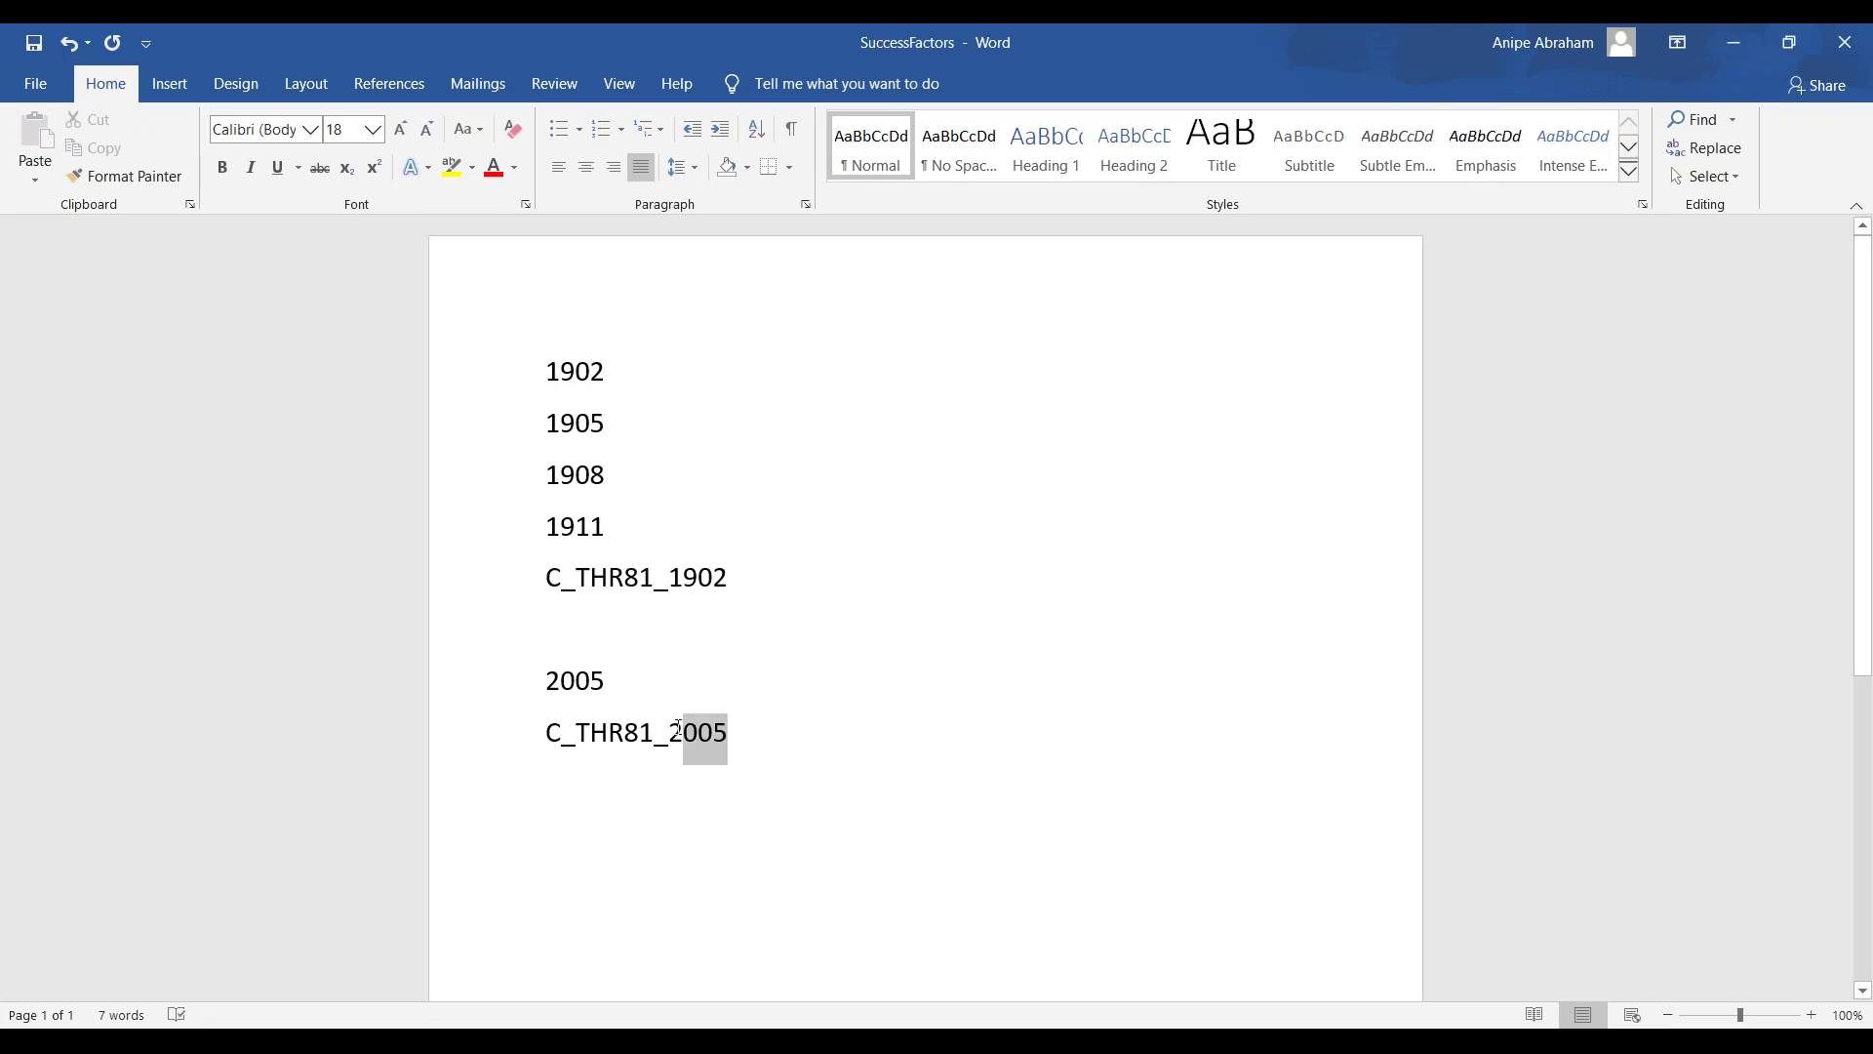
pyautogui.click(787, 736)
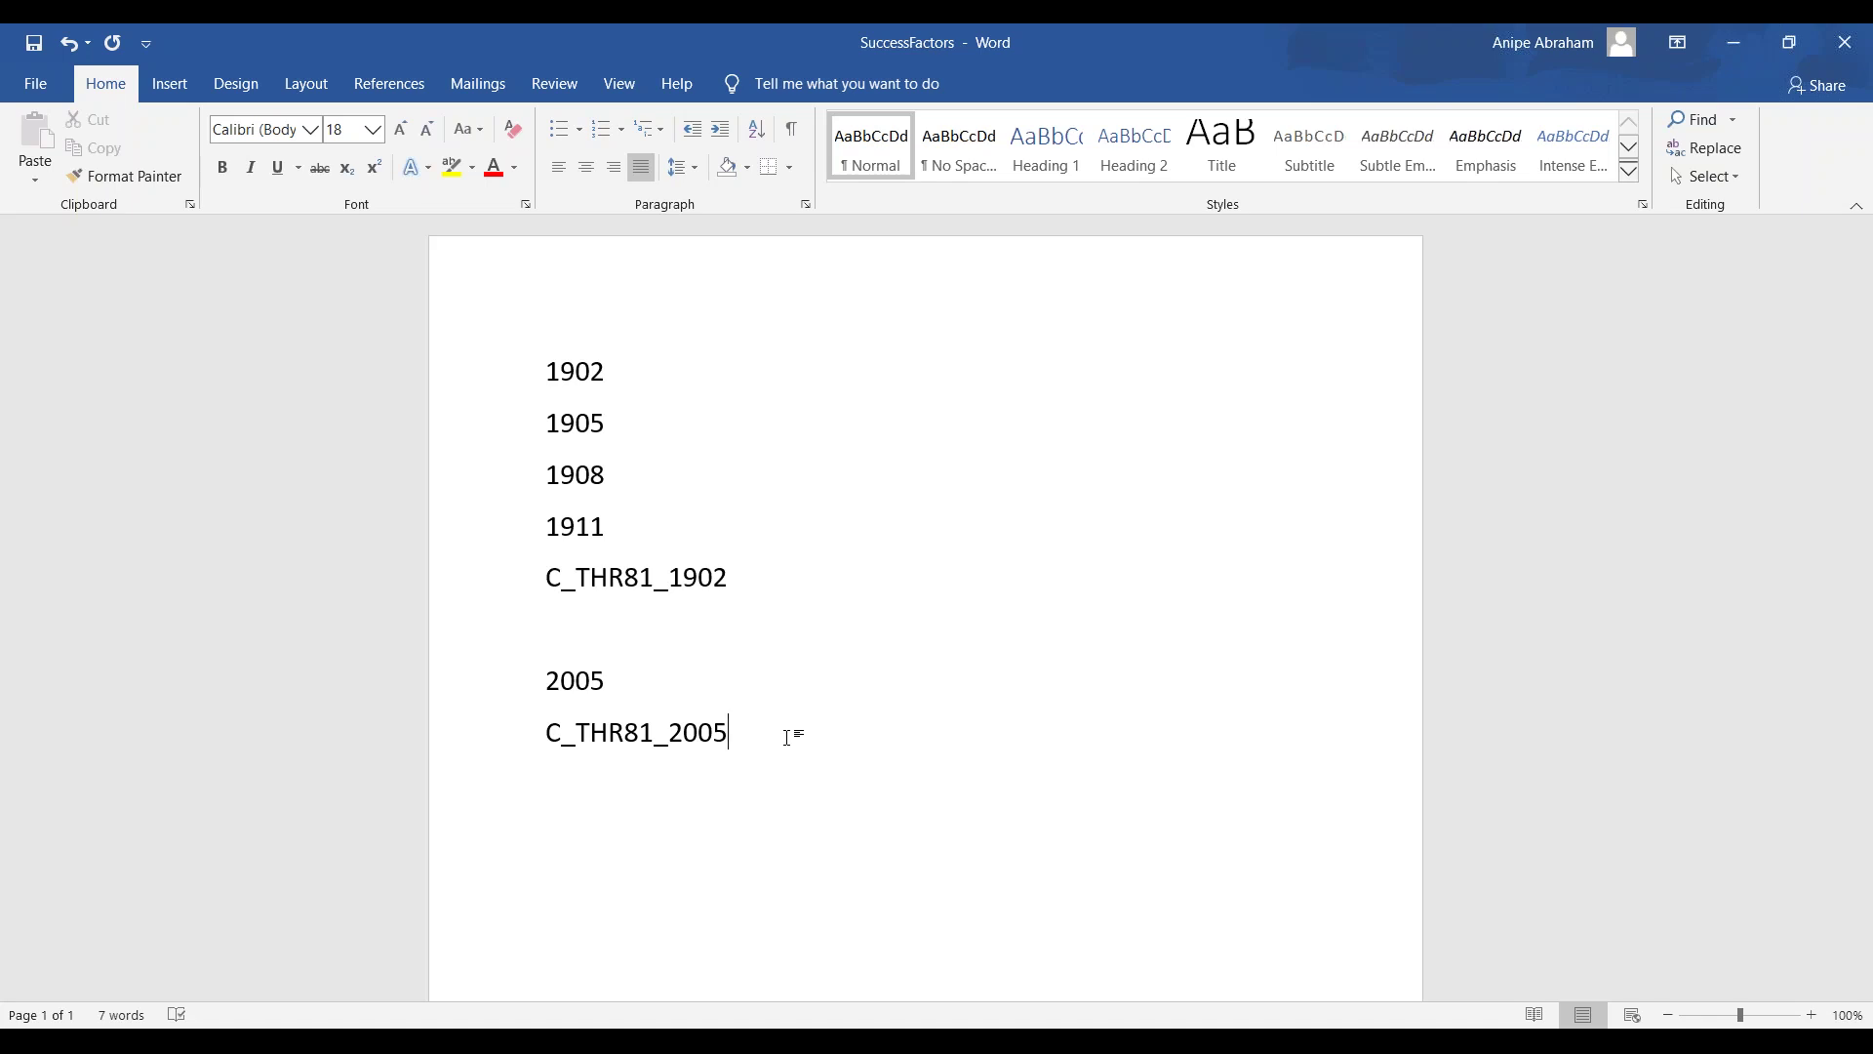
# Check the second-half 2020 release date in the browser article and enter C_THR81_2011 in Word, one blank line below C_THR81_2005.
pyautogui.press('Return')
pyautogui.press('Return')
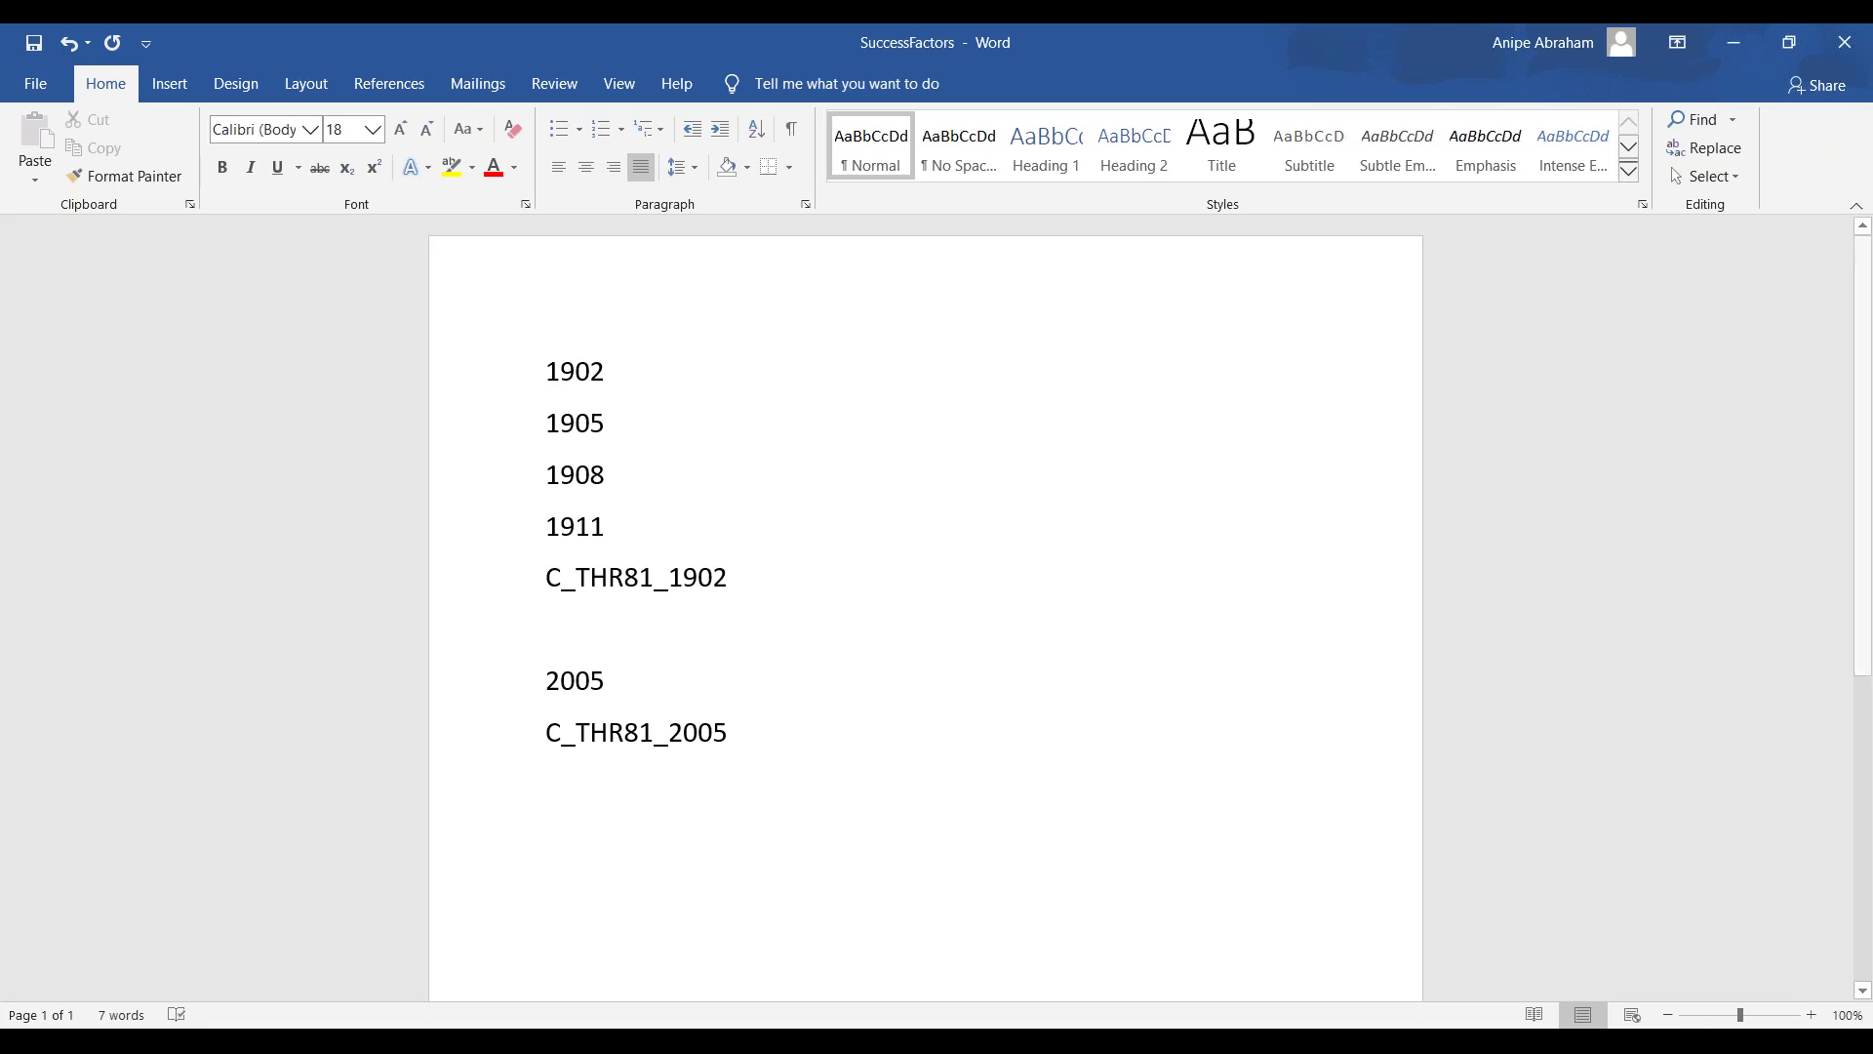
pyautogui.click(1042, 1022)
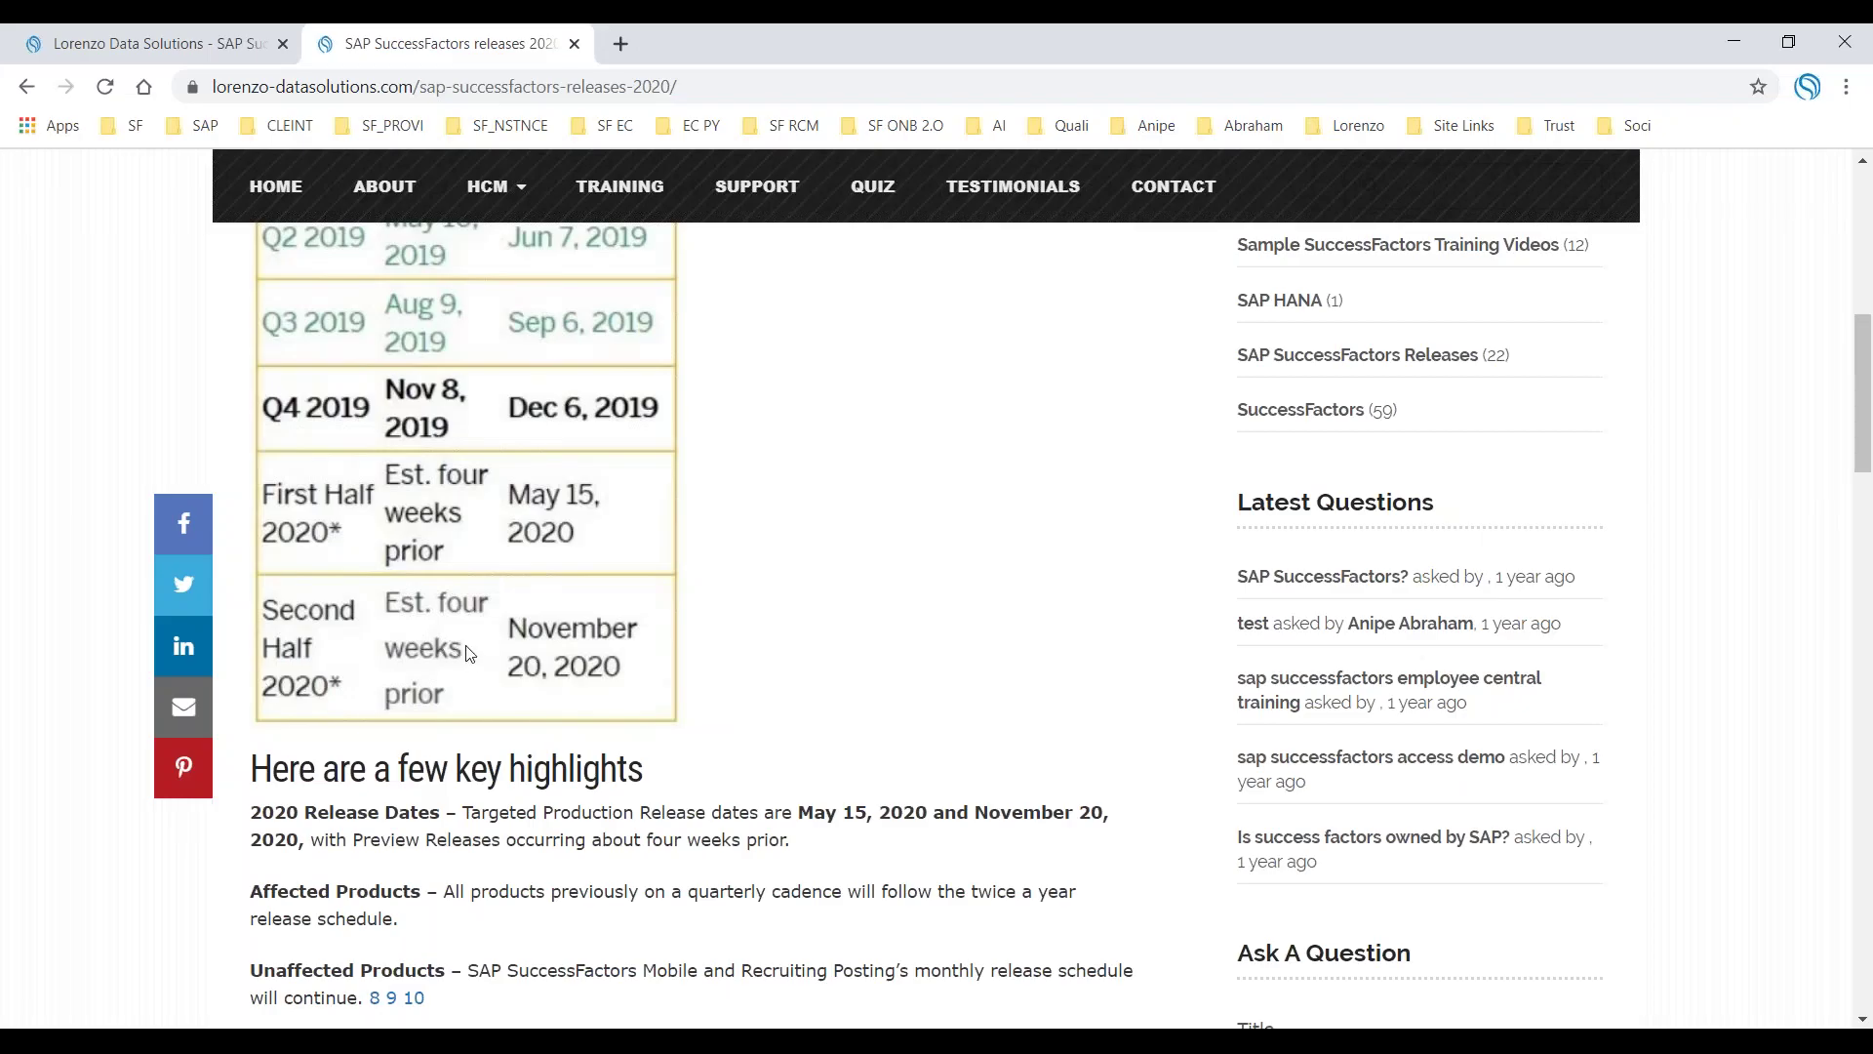
pyautogui.click(1161, 1025)
pyautogui.write('2011')
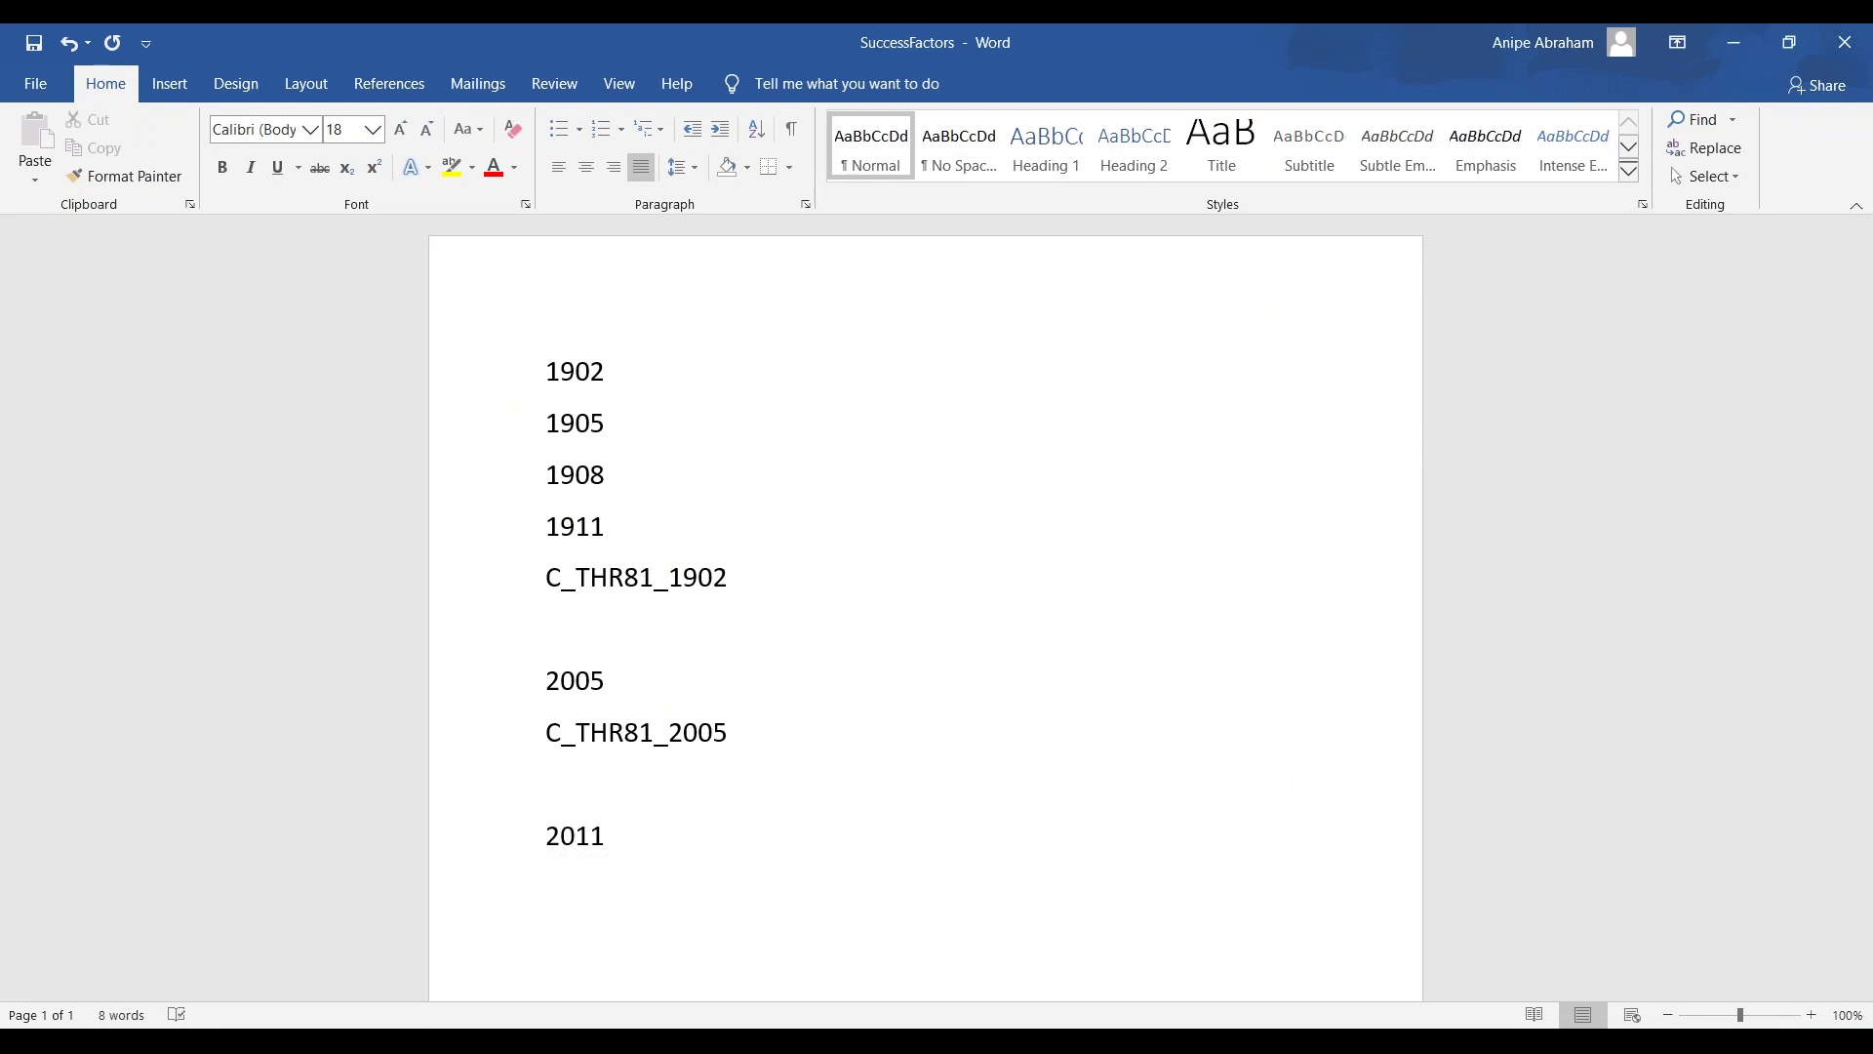
pyautogui.click(546, 836)
pyautogui.write('C_THR81_')
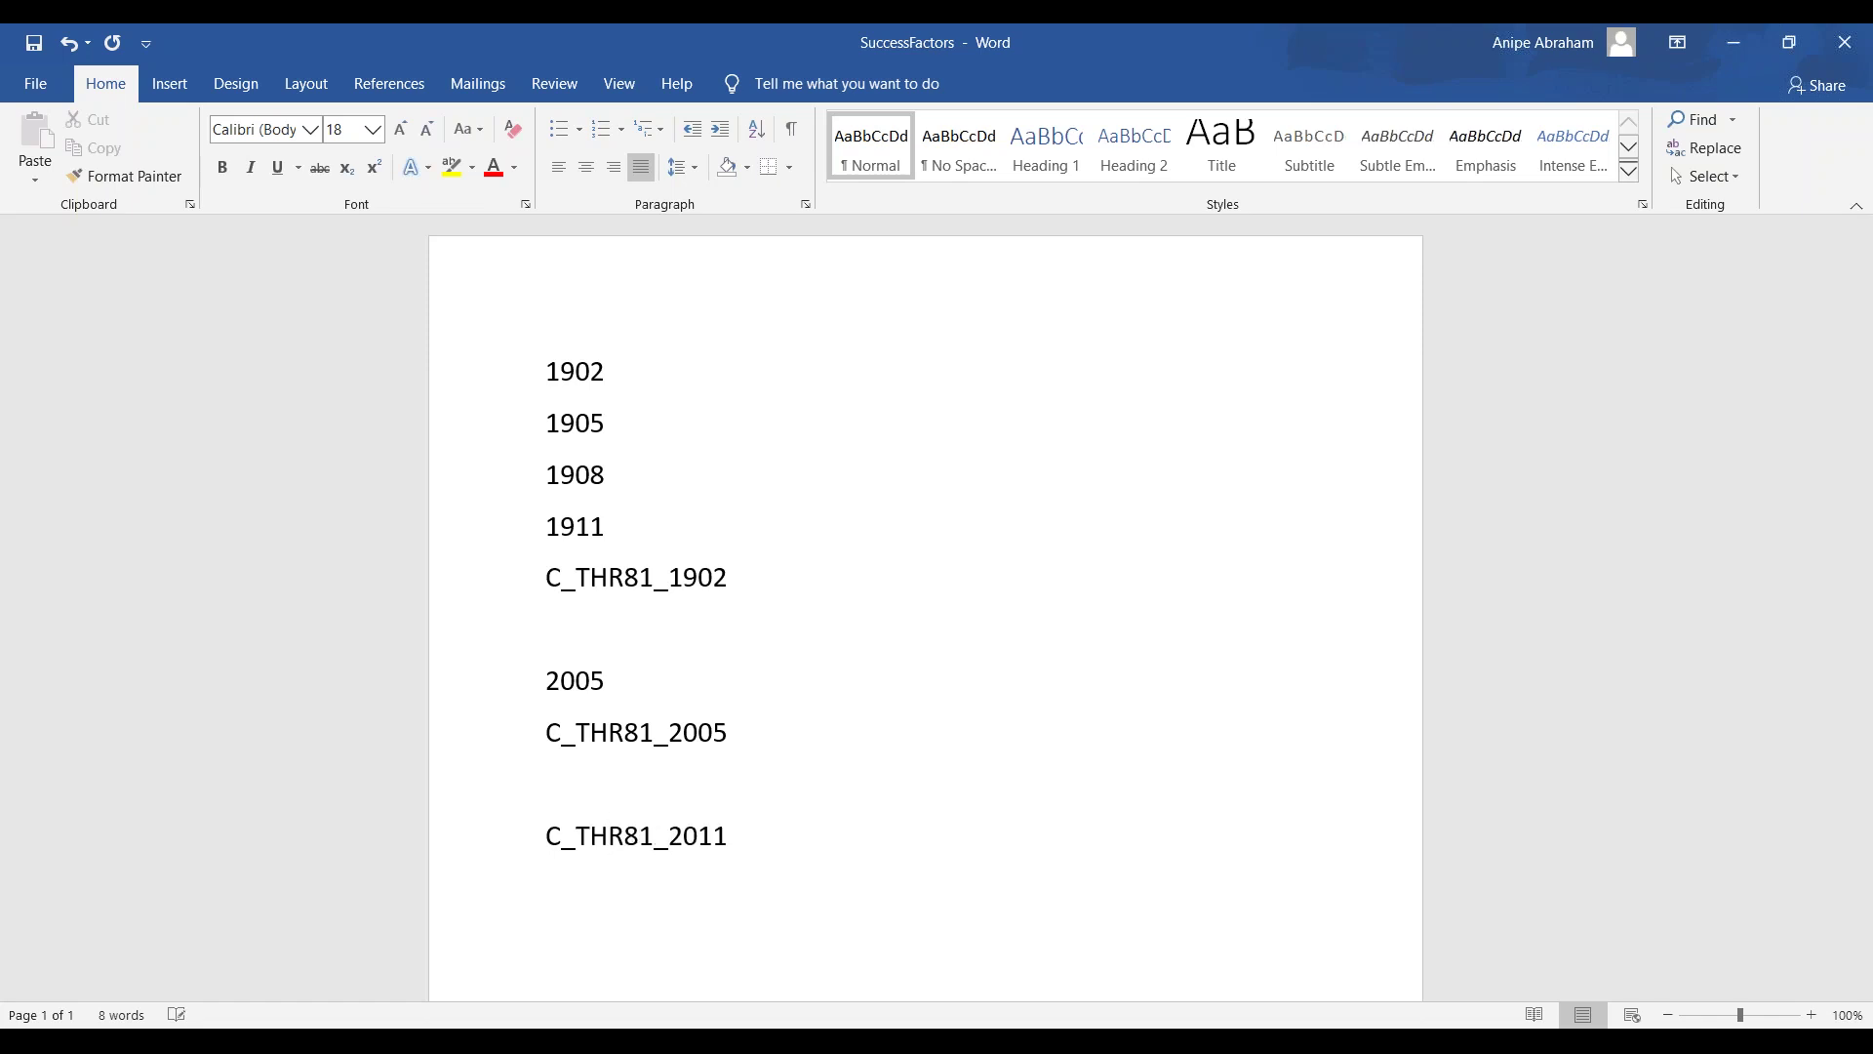
# Compare the listed release numbers with the suffixes of the C_THR81 exam codes in the document.
pyautogui.doubleClick(736, 845)
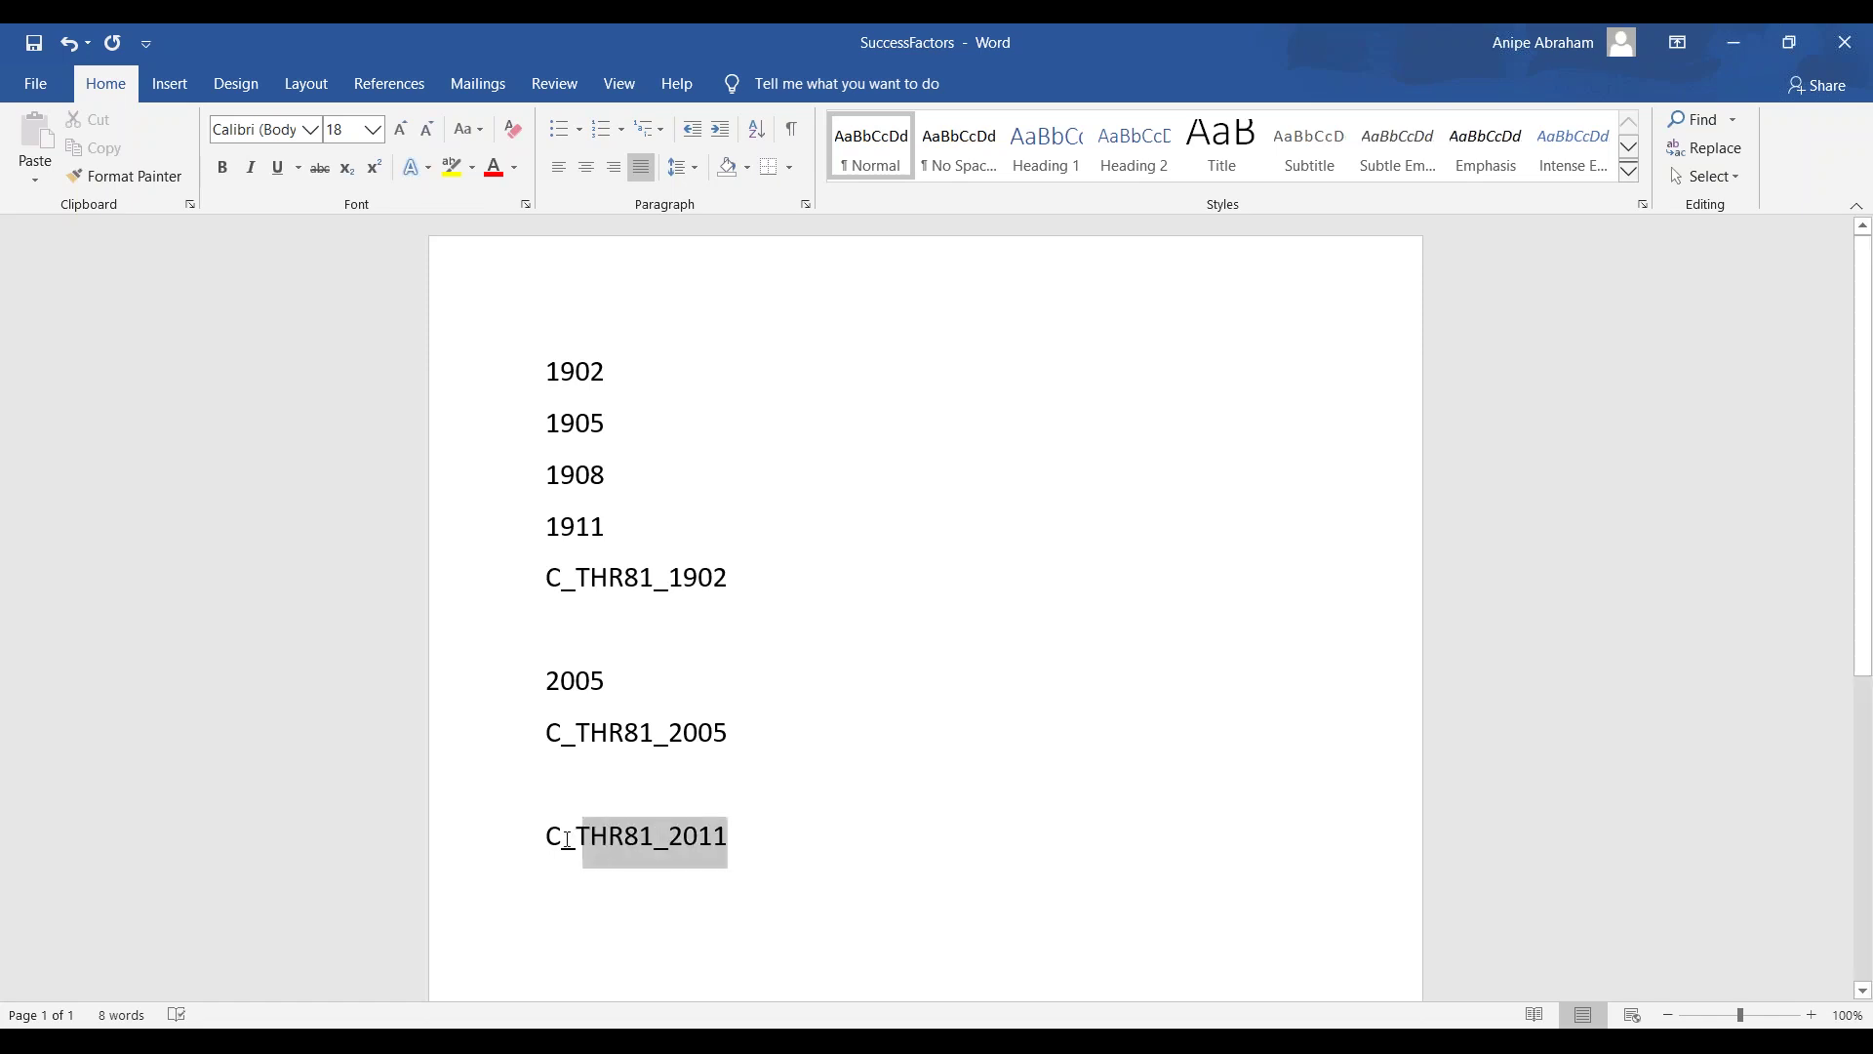
pyautogui.click(827, 905)
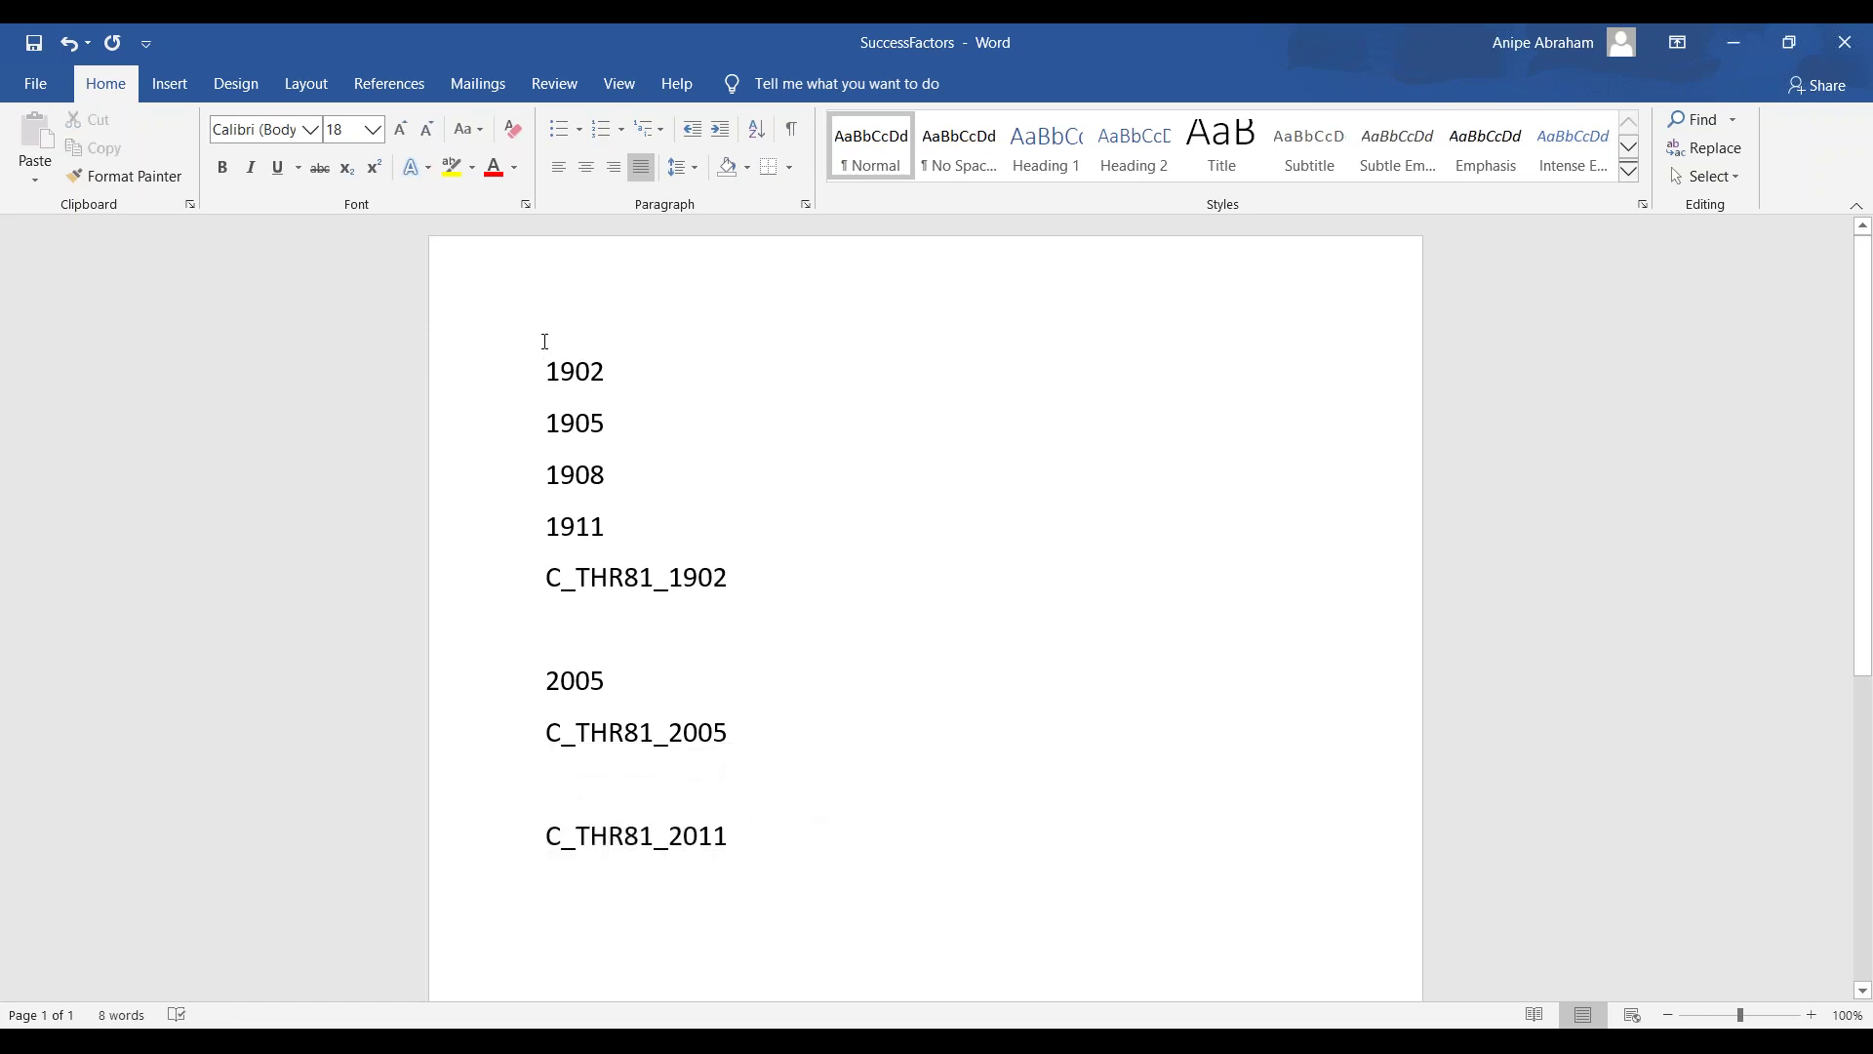
pyautogui.moveTo(553, 370); pyautogui.dragTo(644, 683)
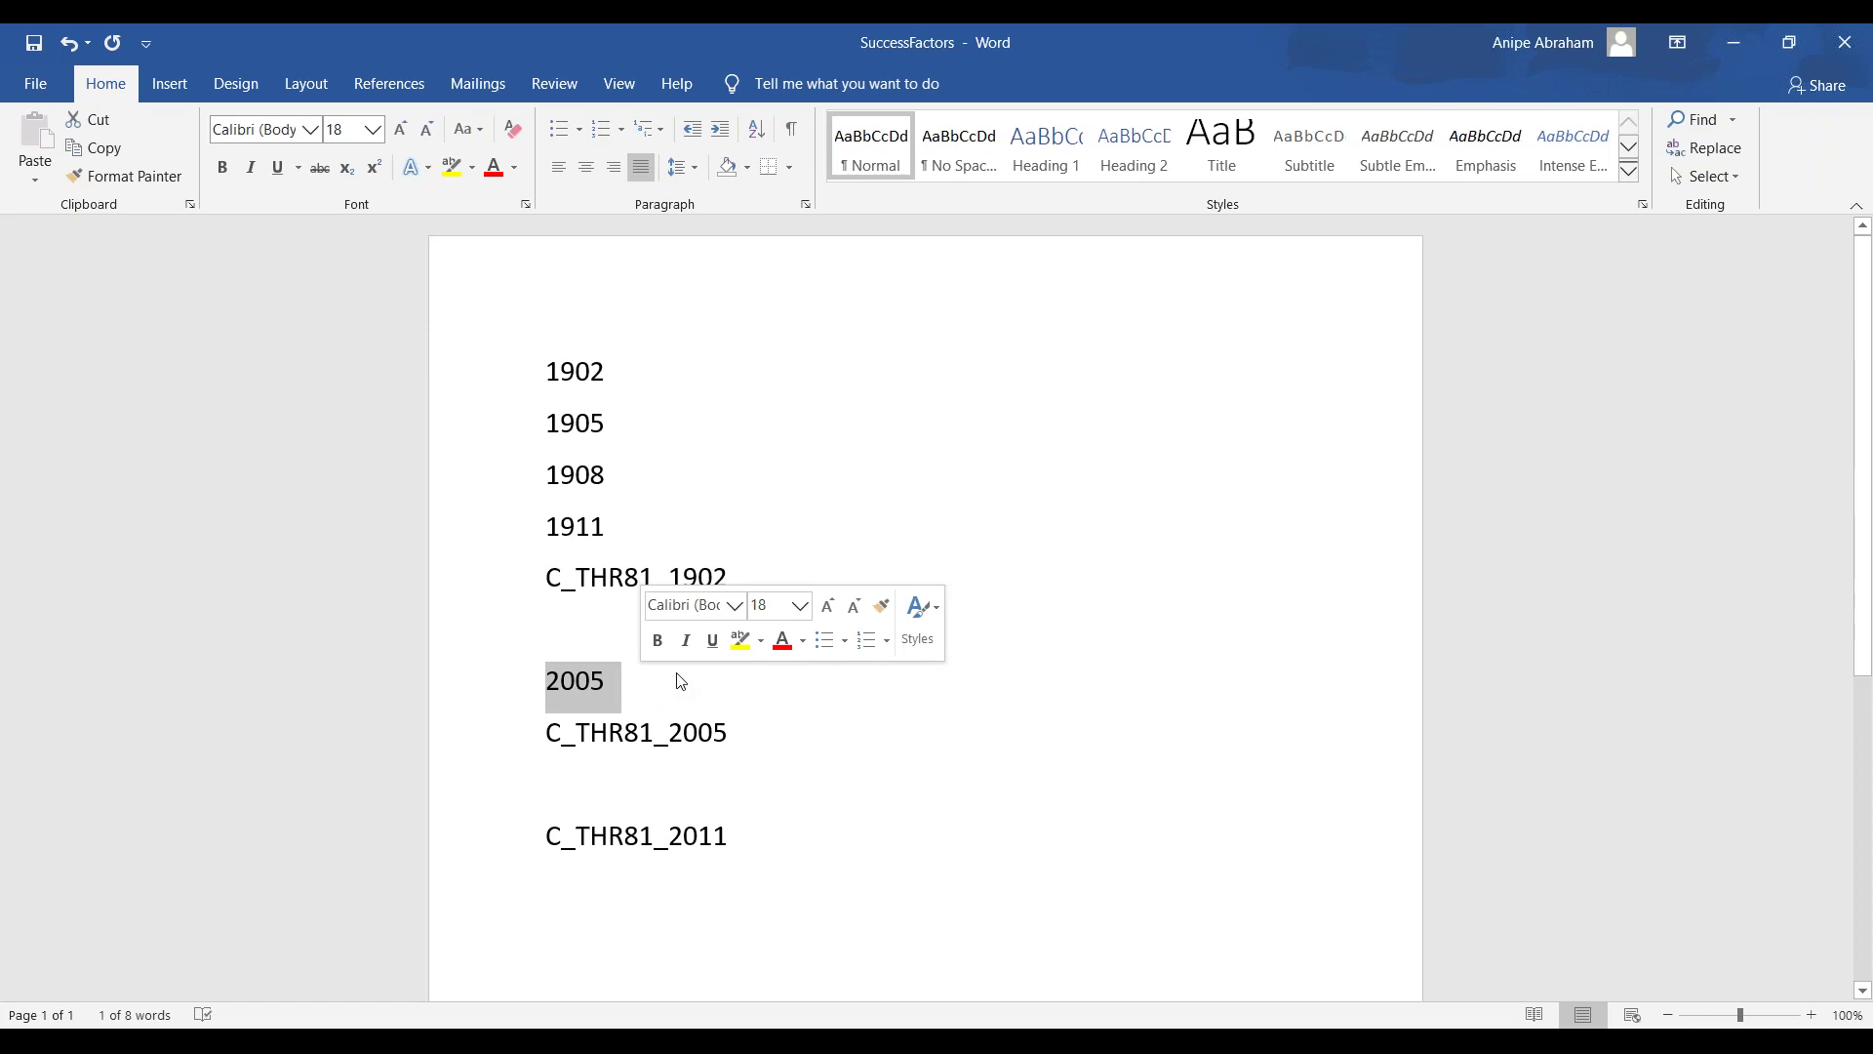
pyautogui.click(732, 733)
pyautogui.moveTo(730, 734); pyautogui.dragTo(668, 734)
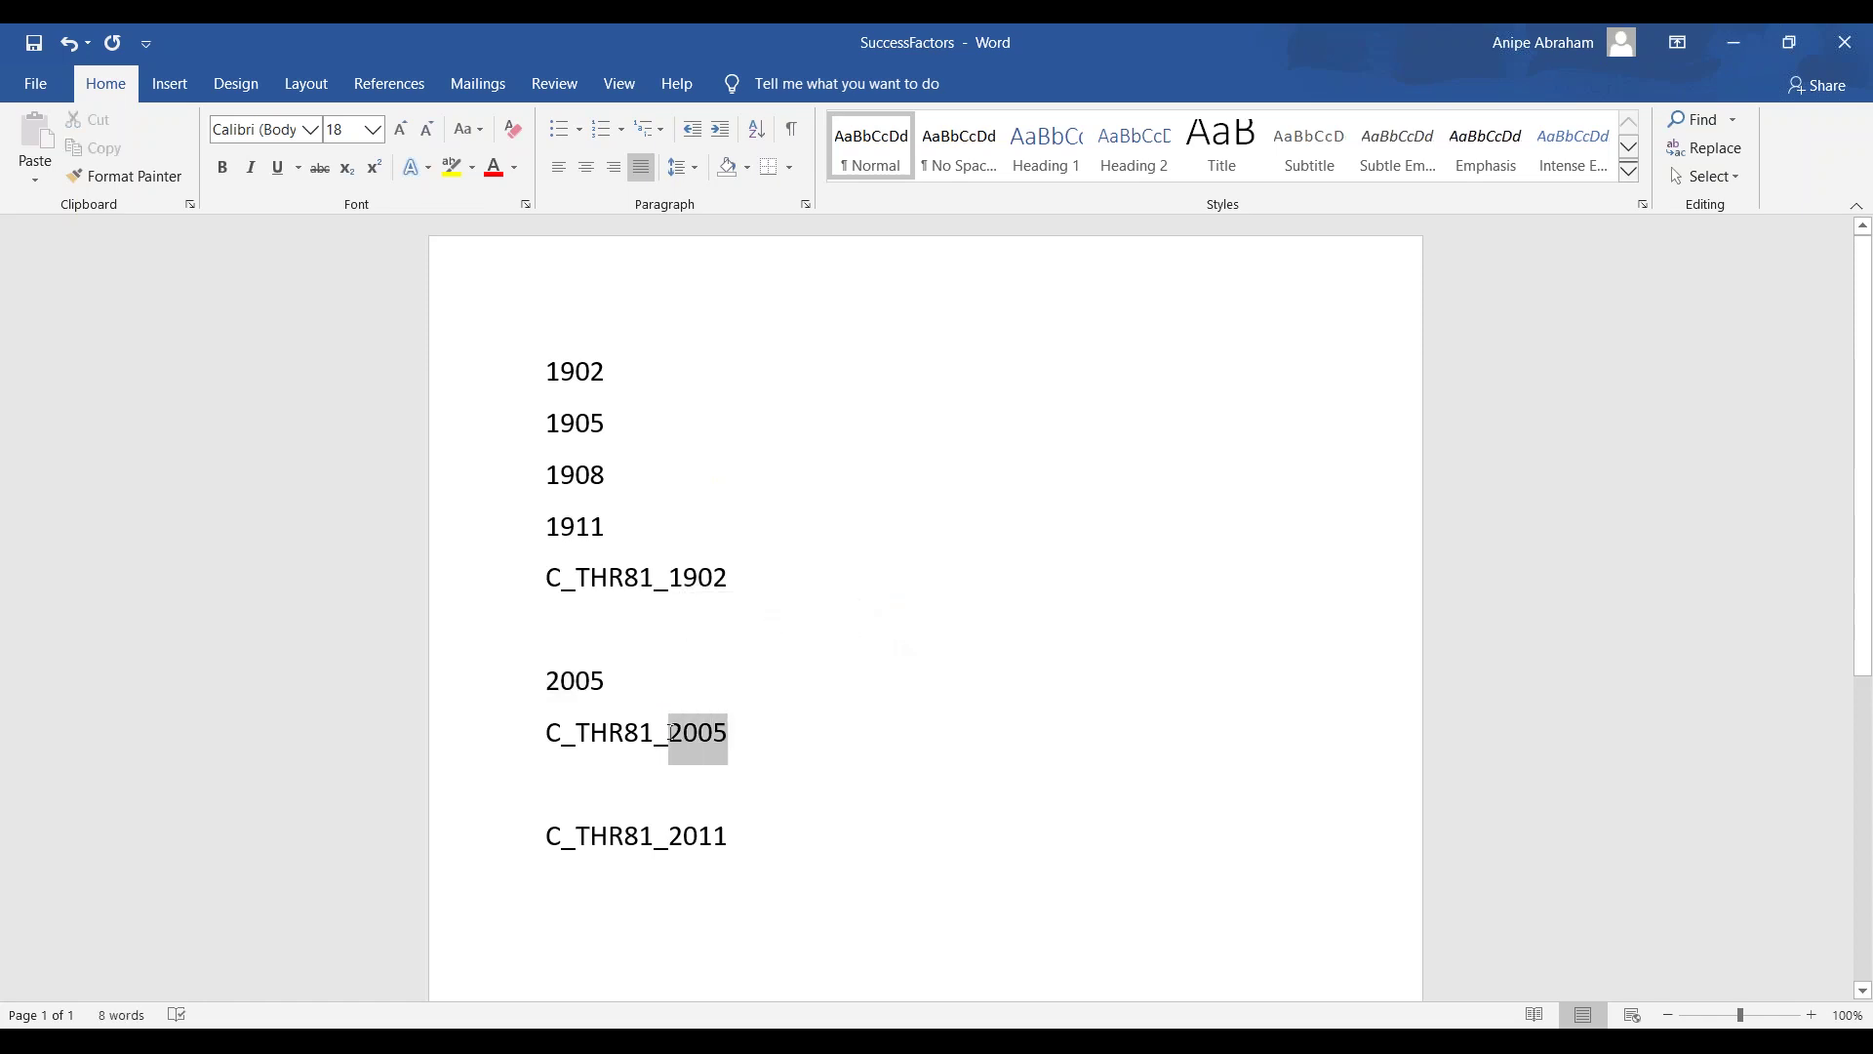
pyautogui.moveTo(732, 555); pyautogui.dragTo(652, 577)
pyautogui.click(572, 589)
pyautogui.click(686, 632)
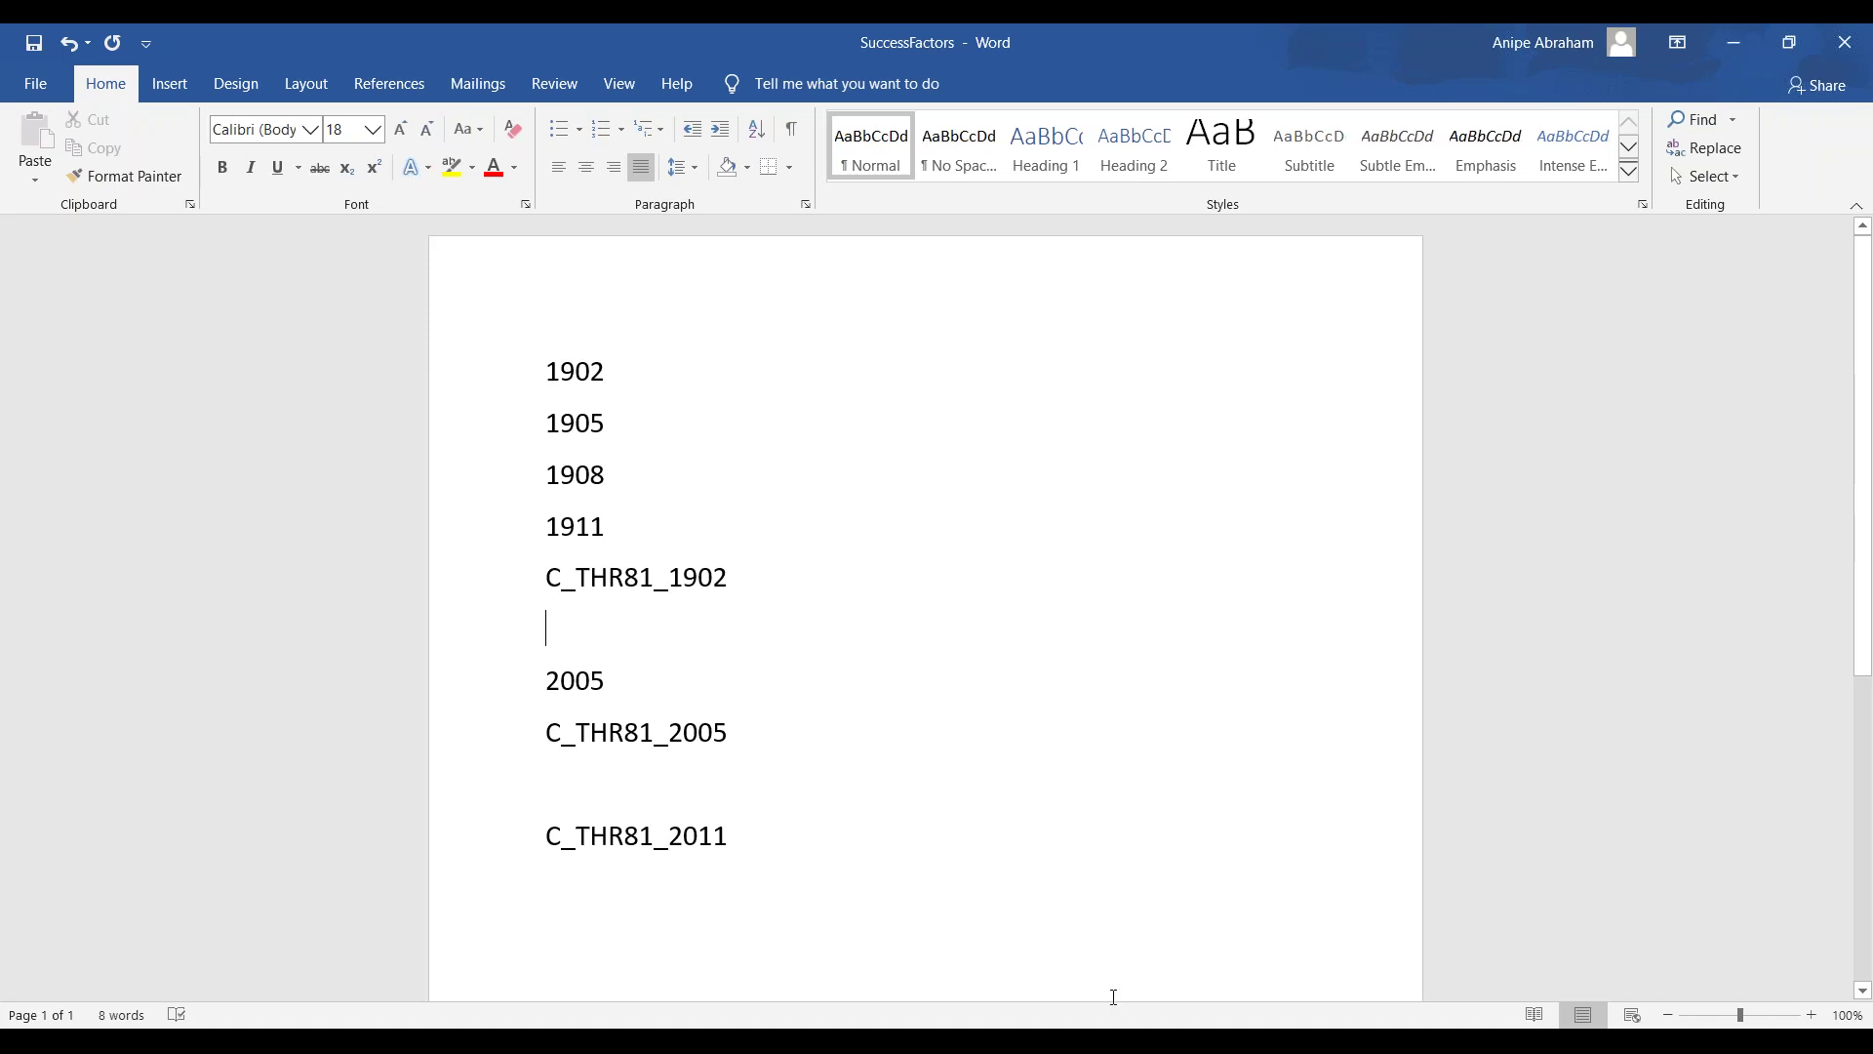
# Return to the browser article and examine the key highlights, especially the 2020 release dates and the section on learning more.
pyautogui.hotkey('alt', 'Tab')
pyautogui.scroll(-1, 991, 582)
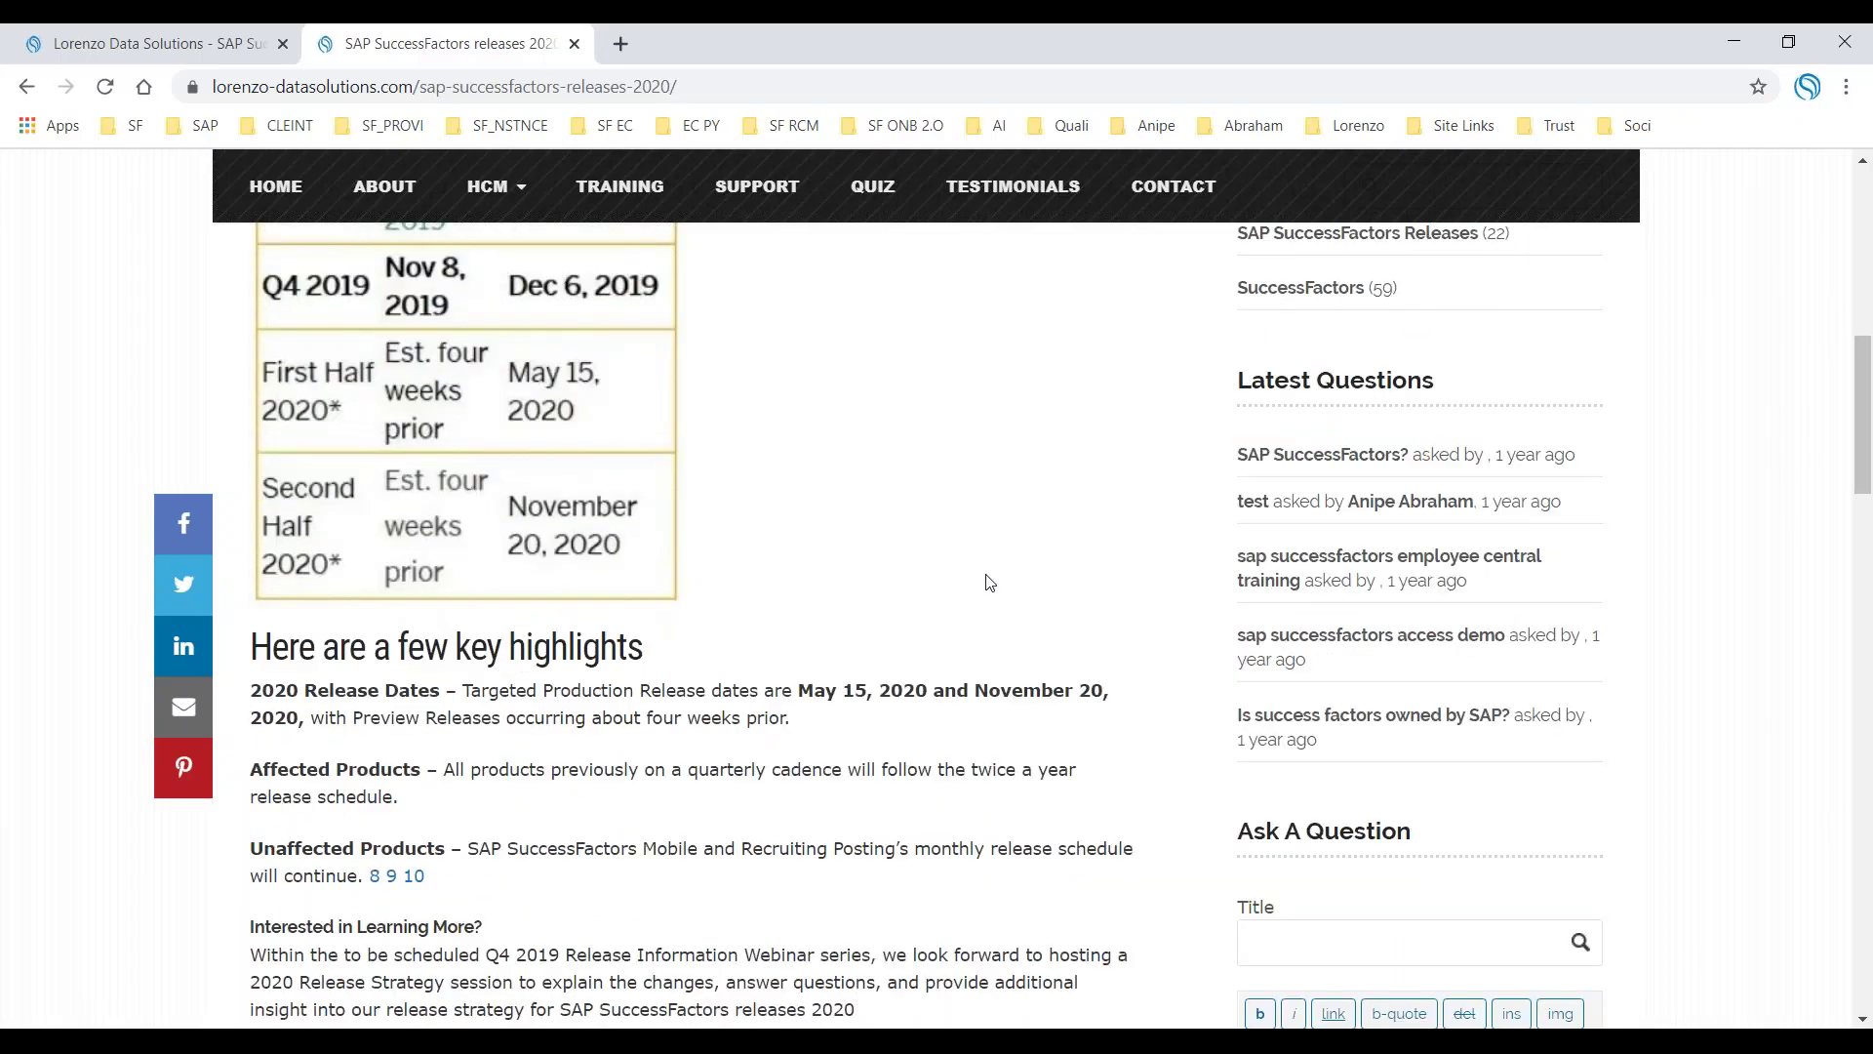
pyautogui.scroll(5, 990, 582)
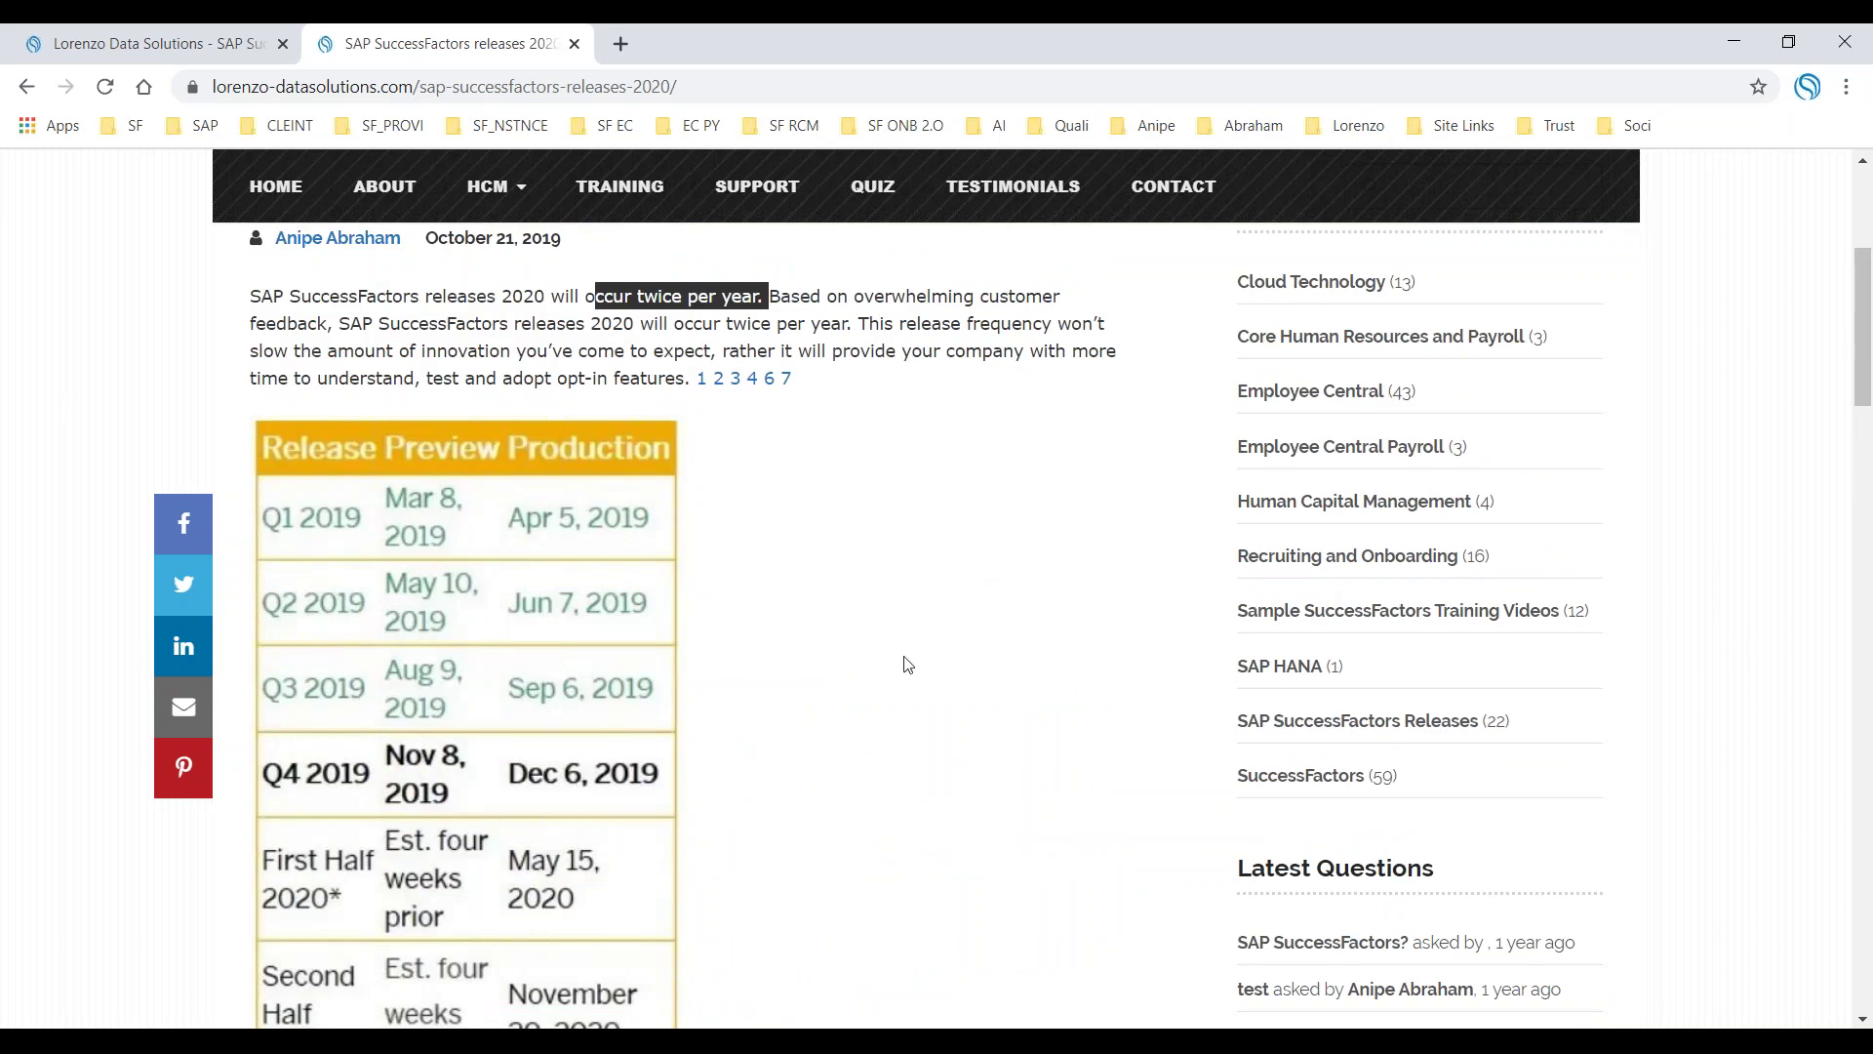
pyautogui.scroll(-1, 908, 660)
pyautogui.scroll(-5, 736, 644)
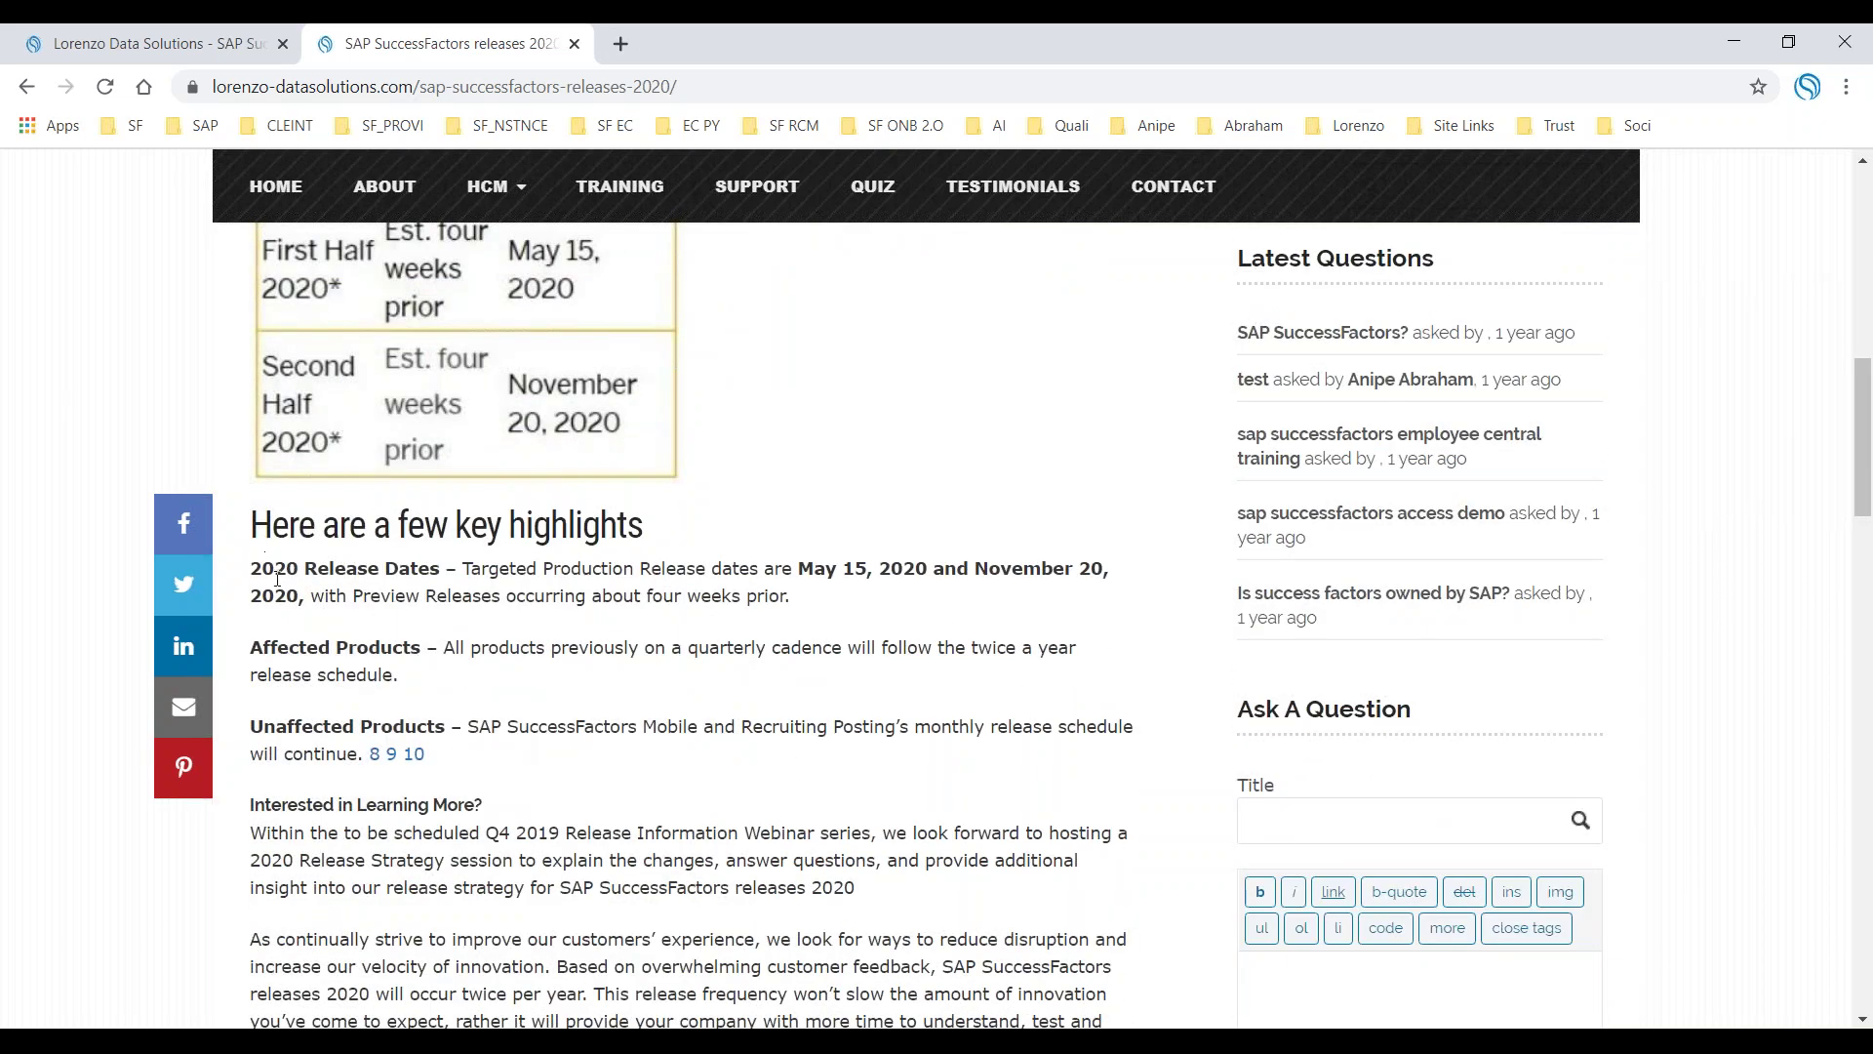
pyautogui.moveTo(251, 568); pyautogui.dragTo(431, 569)
pyautogui.click(801, 569)
pyautogui.doubleClick(801, 569)
pyautogui.click(856, 625)
pyautogui.moveTo(798, 568); pyautogui.dragTo(871, 568)
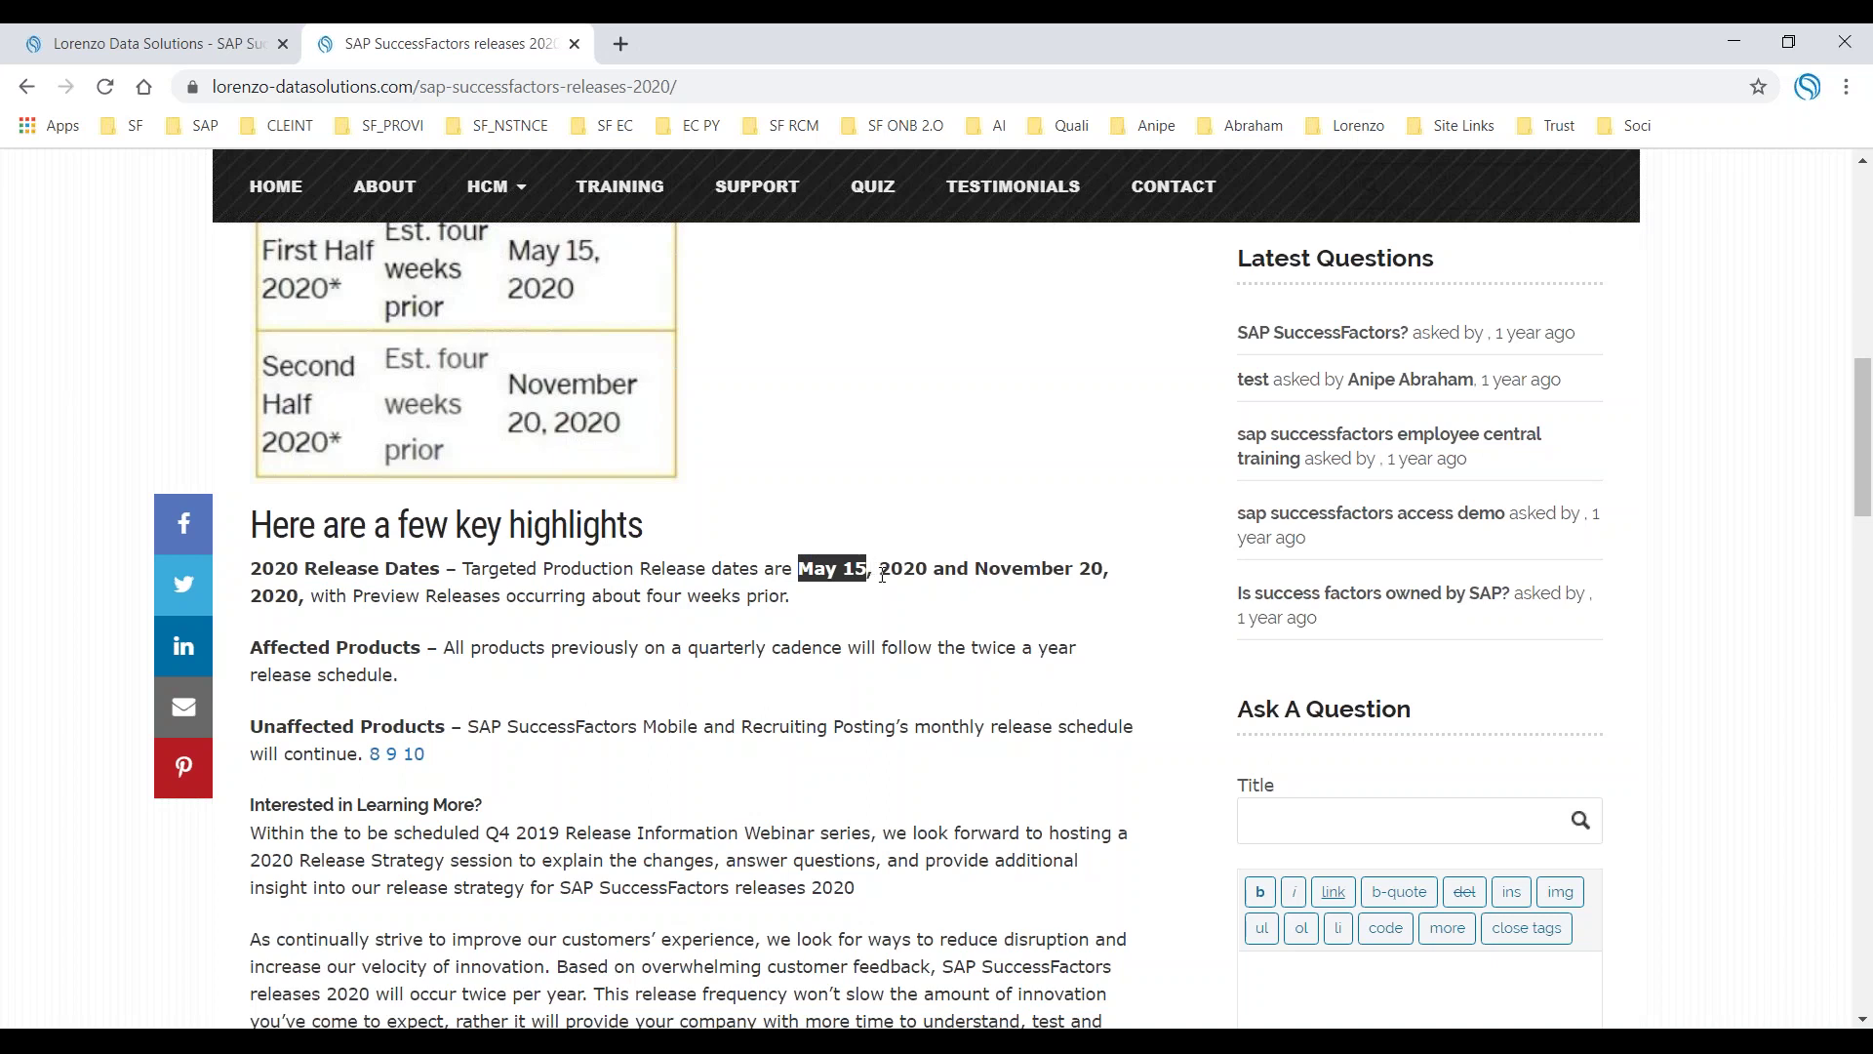
pyautogui.click(909, 564)
pyautogui.moveTo(972, 565); pyautogui.dragTo(1103, 568)
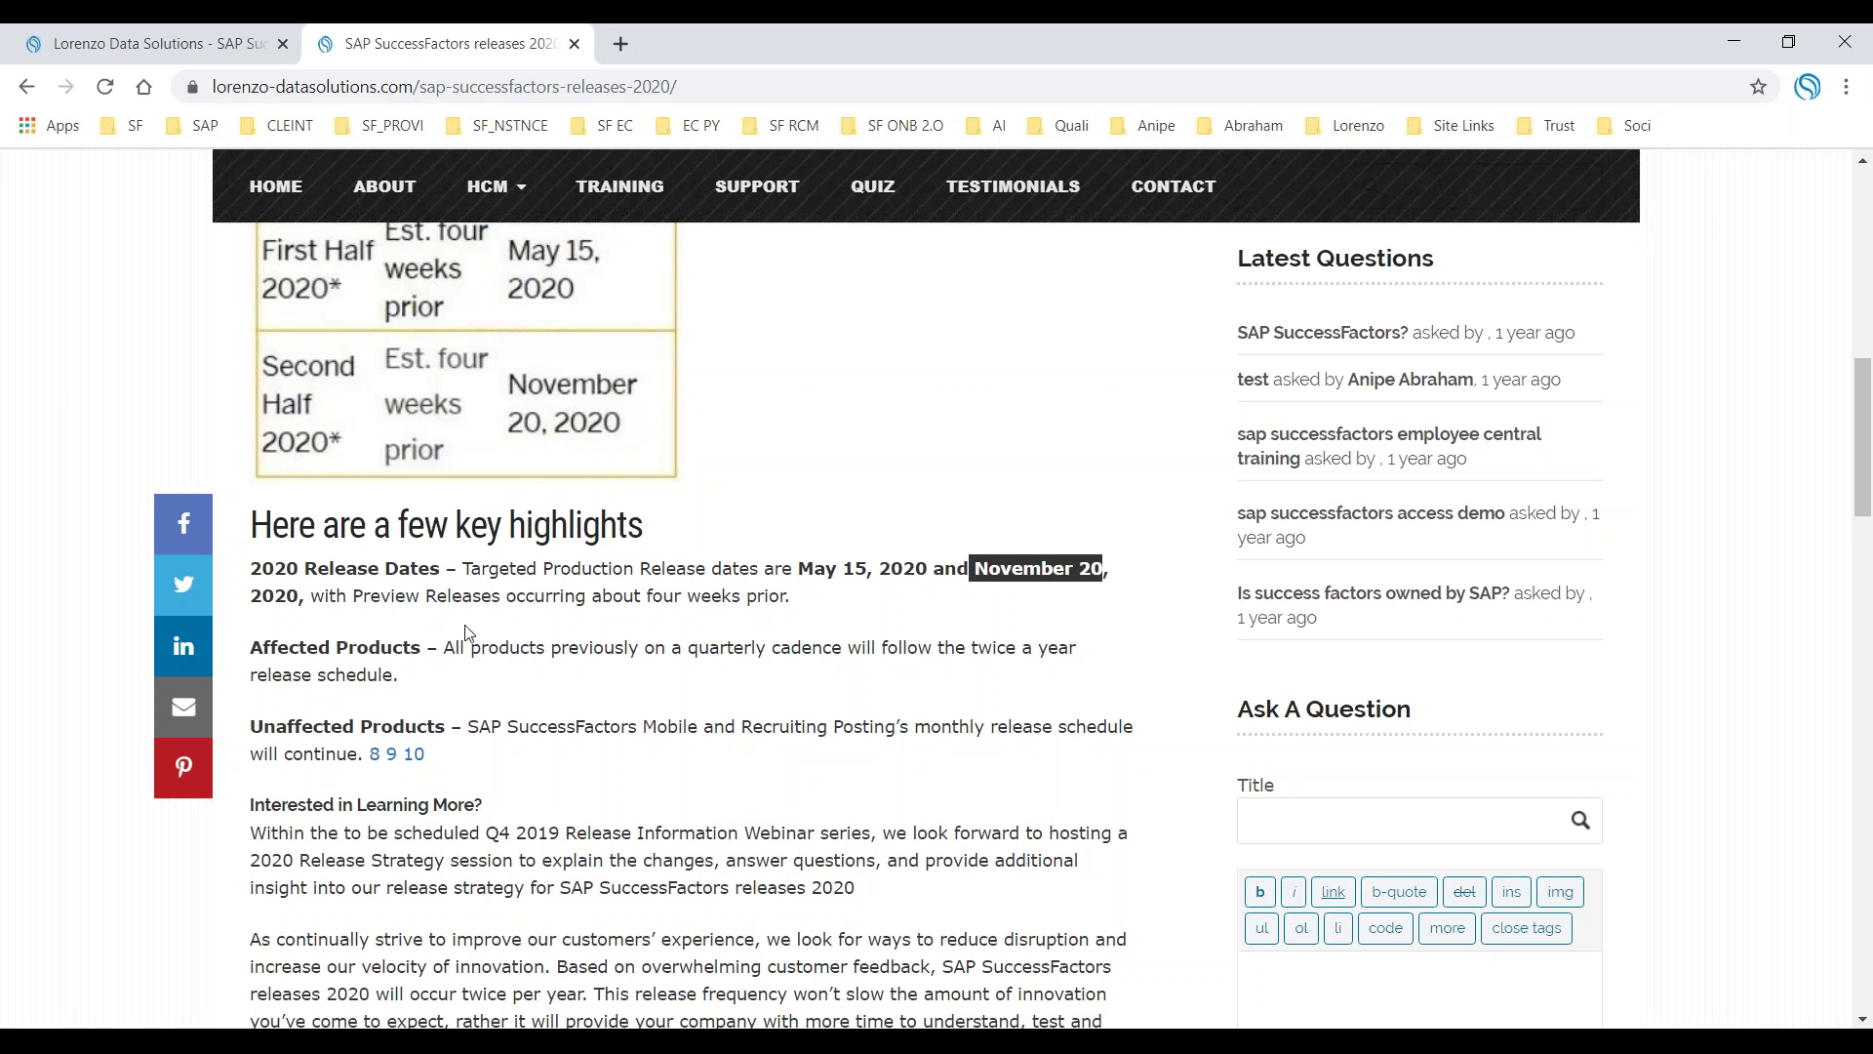
pyautogui.scroll(-2, 679, 747)
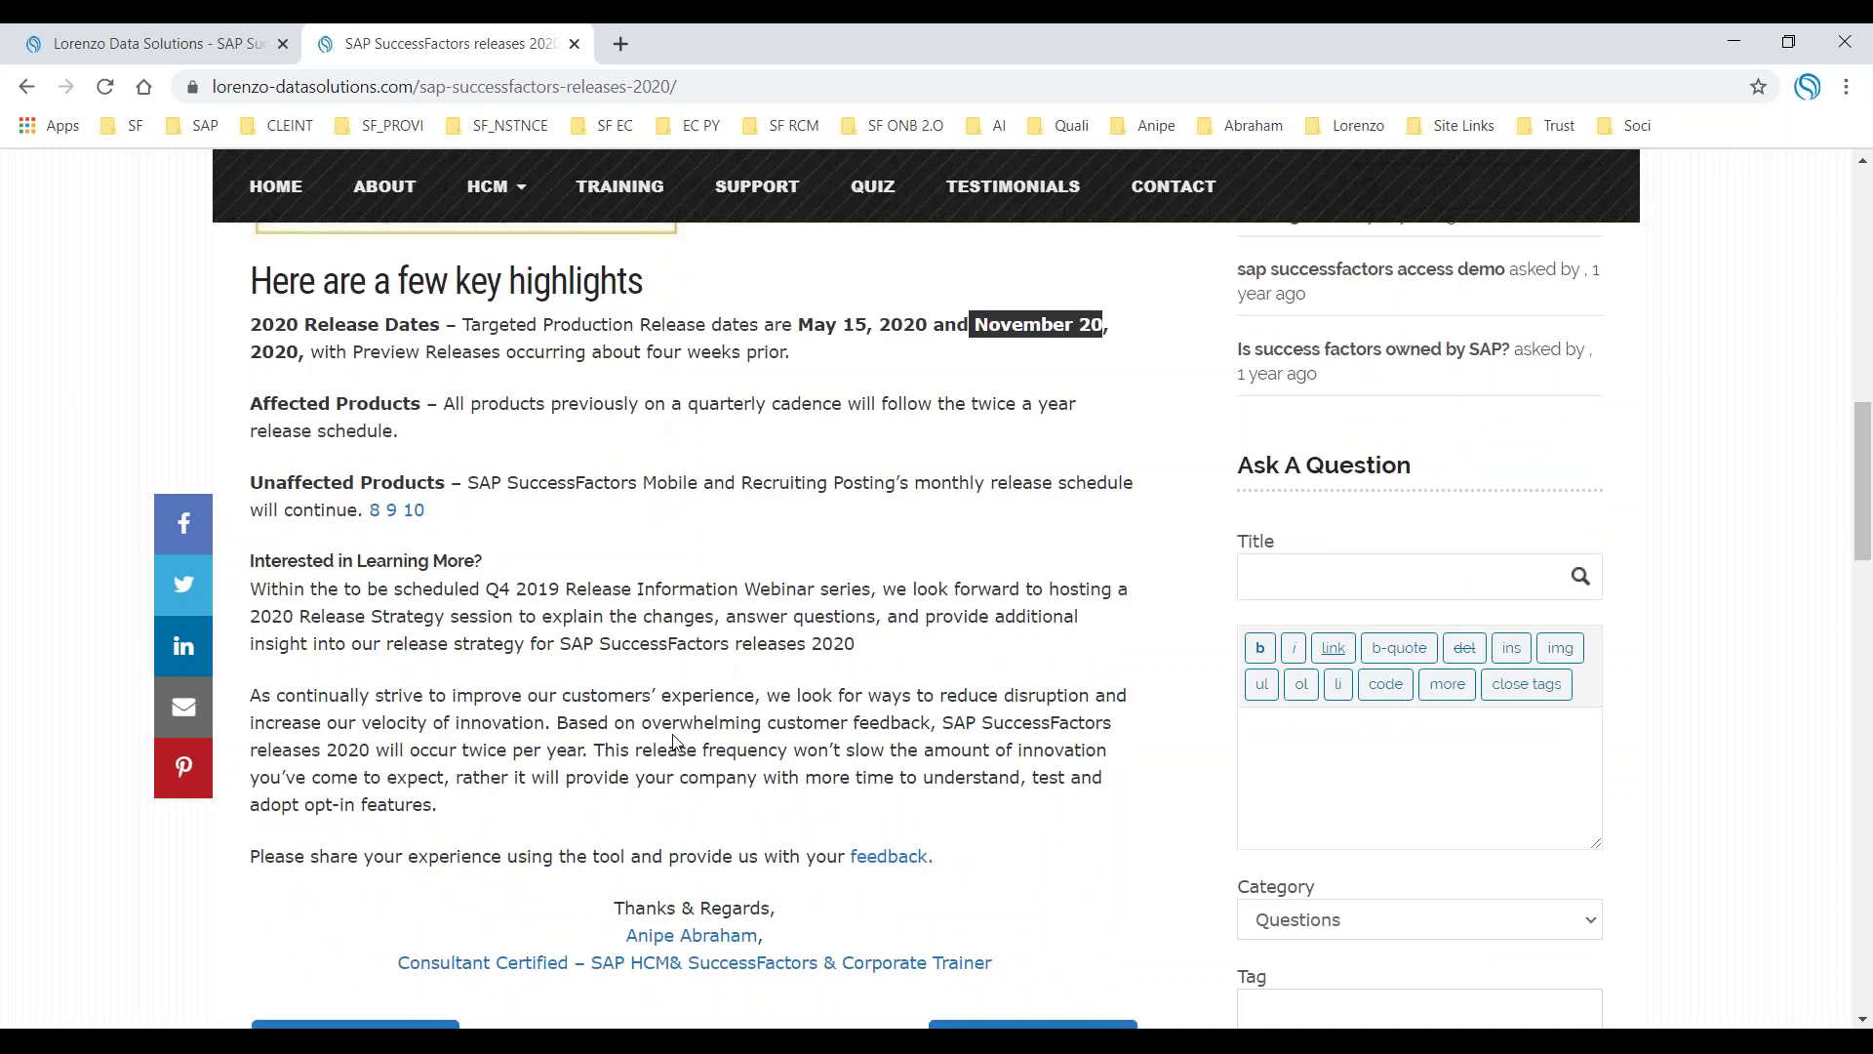
pyautogui.moveTo(252, 561); pyautogui.dragTo(447, 563)
pyautogui.scroll(12, 839, 640)
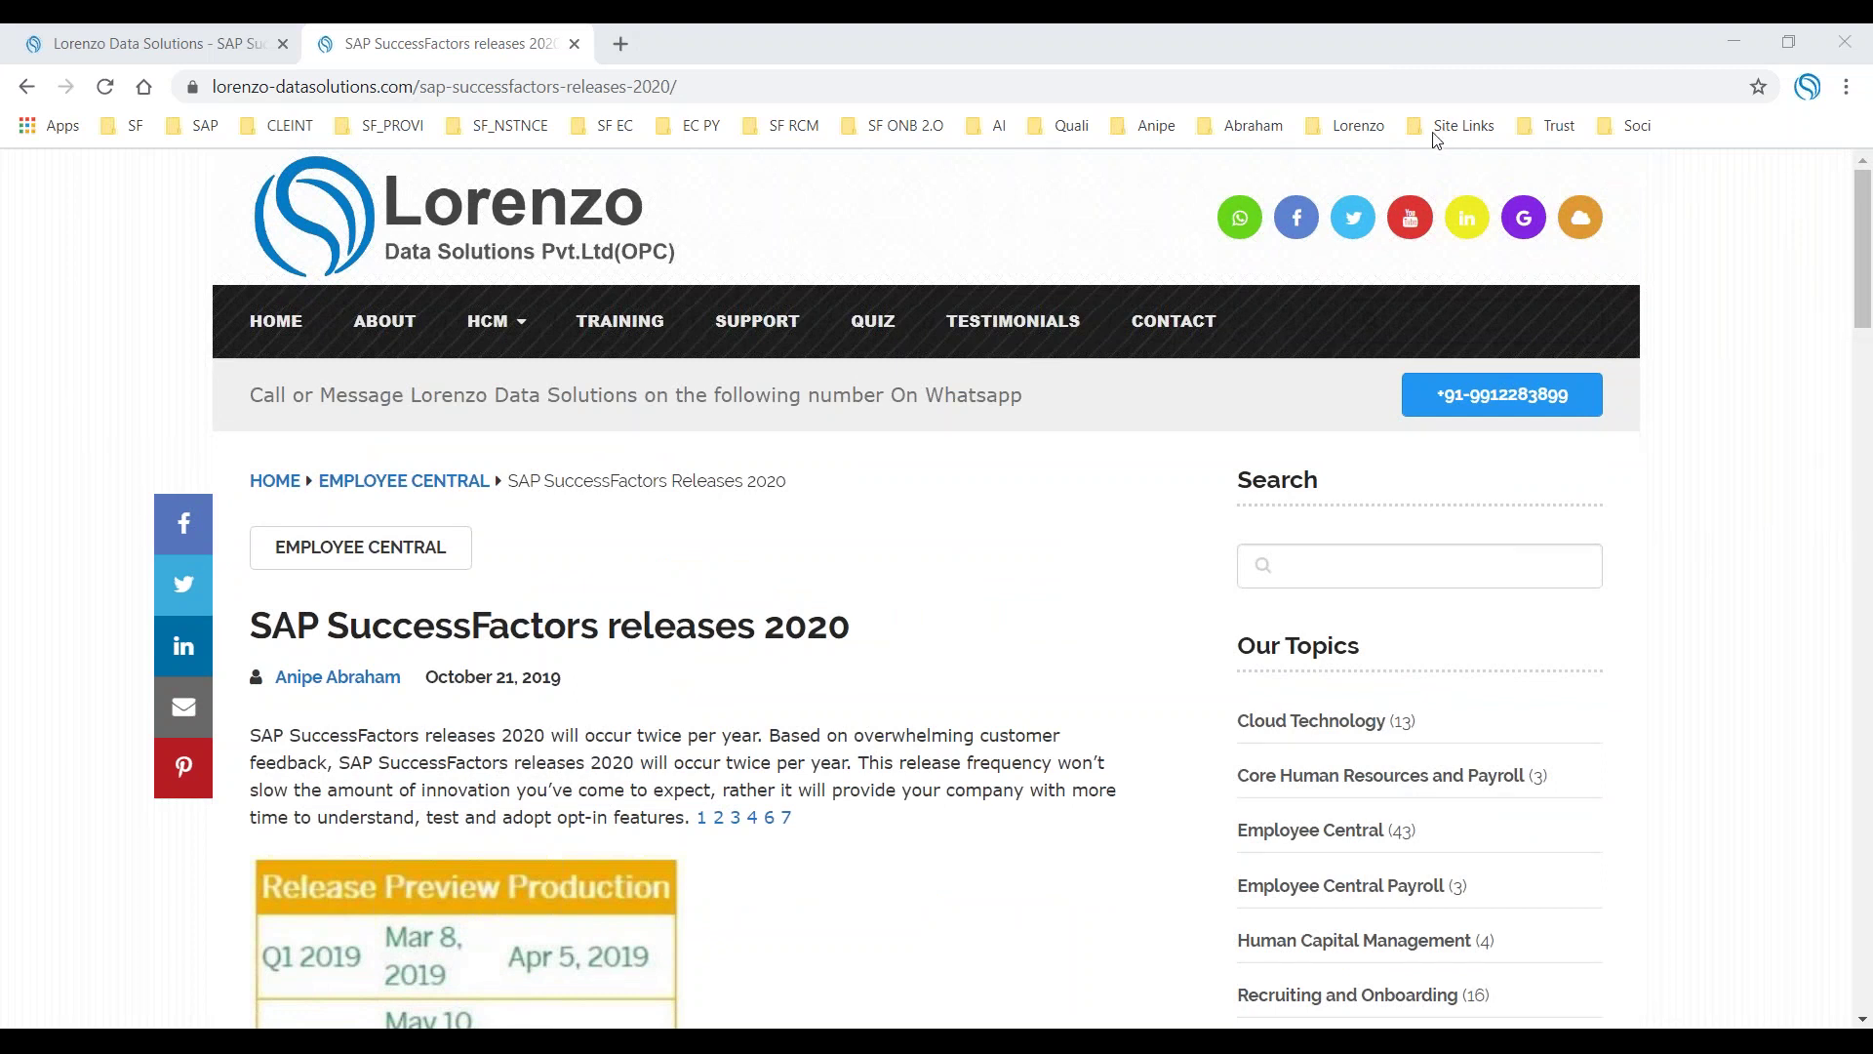
# Show the Lorenzo Data Solutions homepage in the browser and look through it down to the footer's contact details.
pyautogui.hotkey('alt', 'Tab')
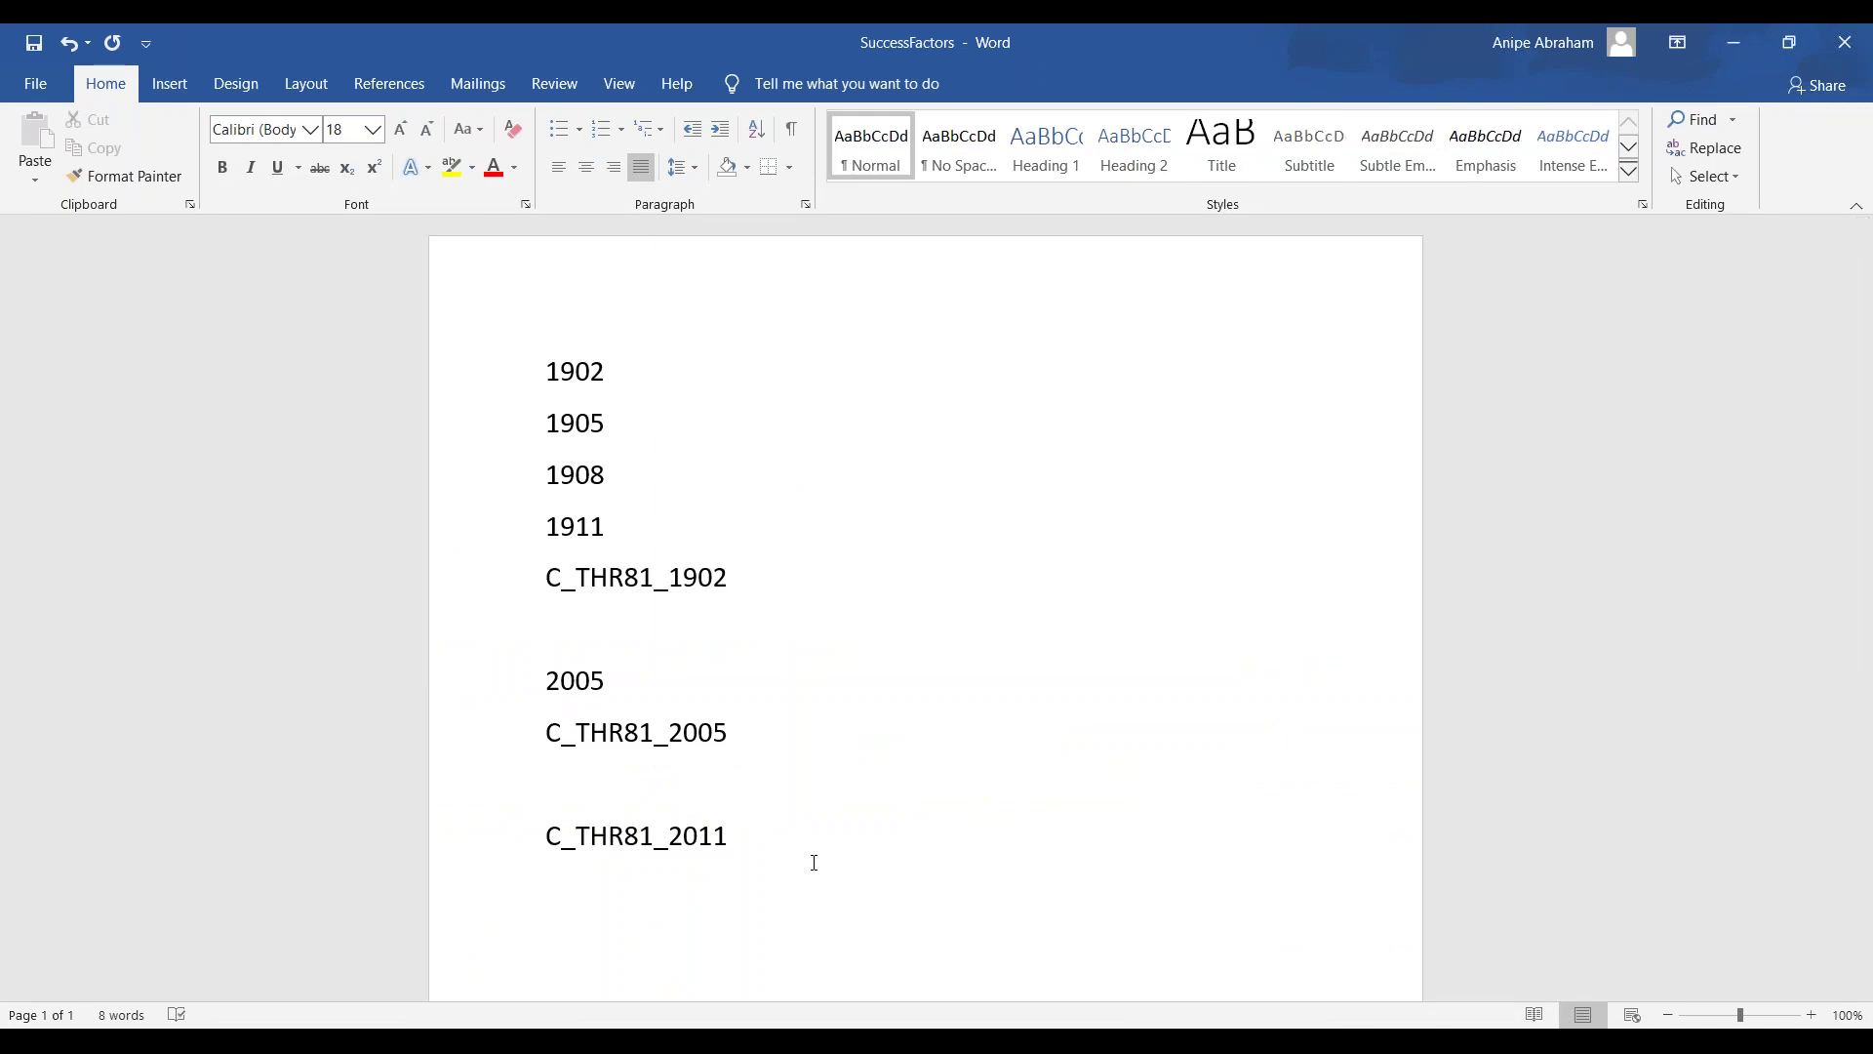
pyautogui.hotkey('alt', 'Tab')
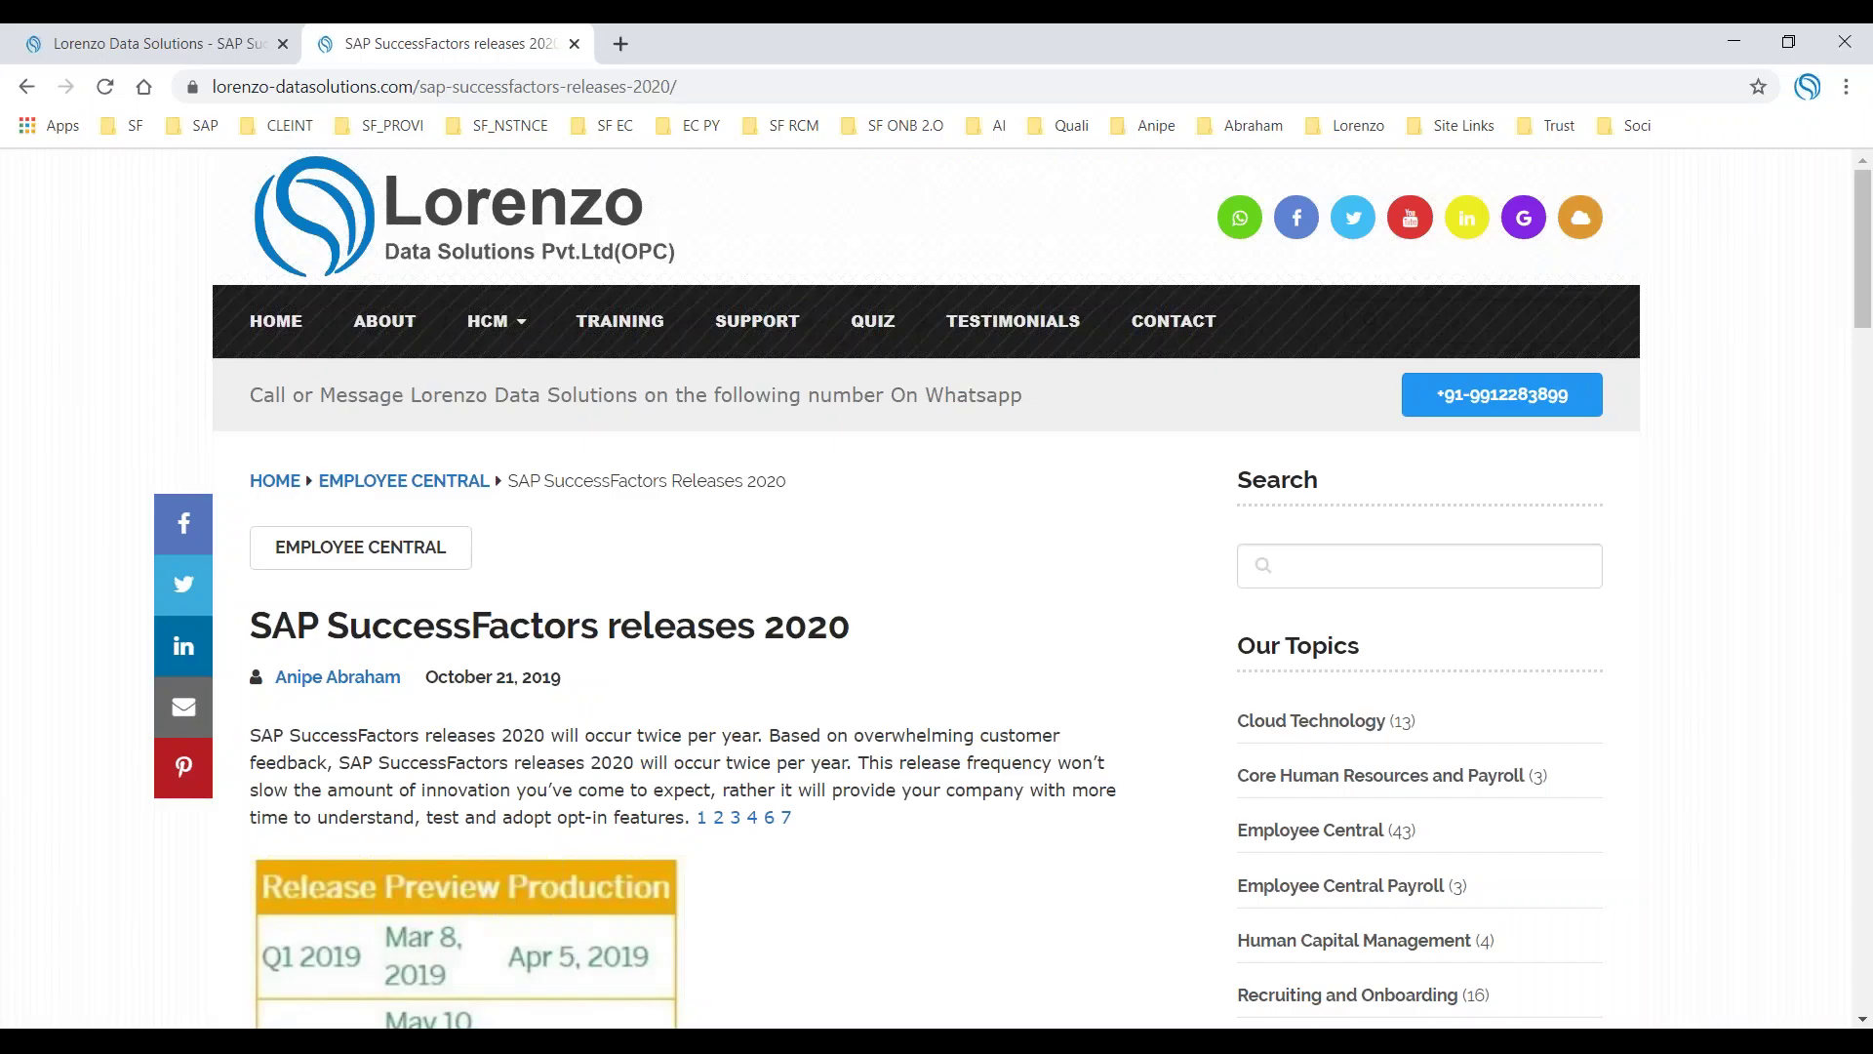
pyautogui.click(195, 43)
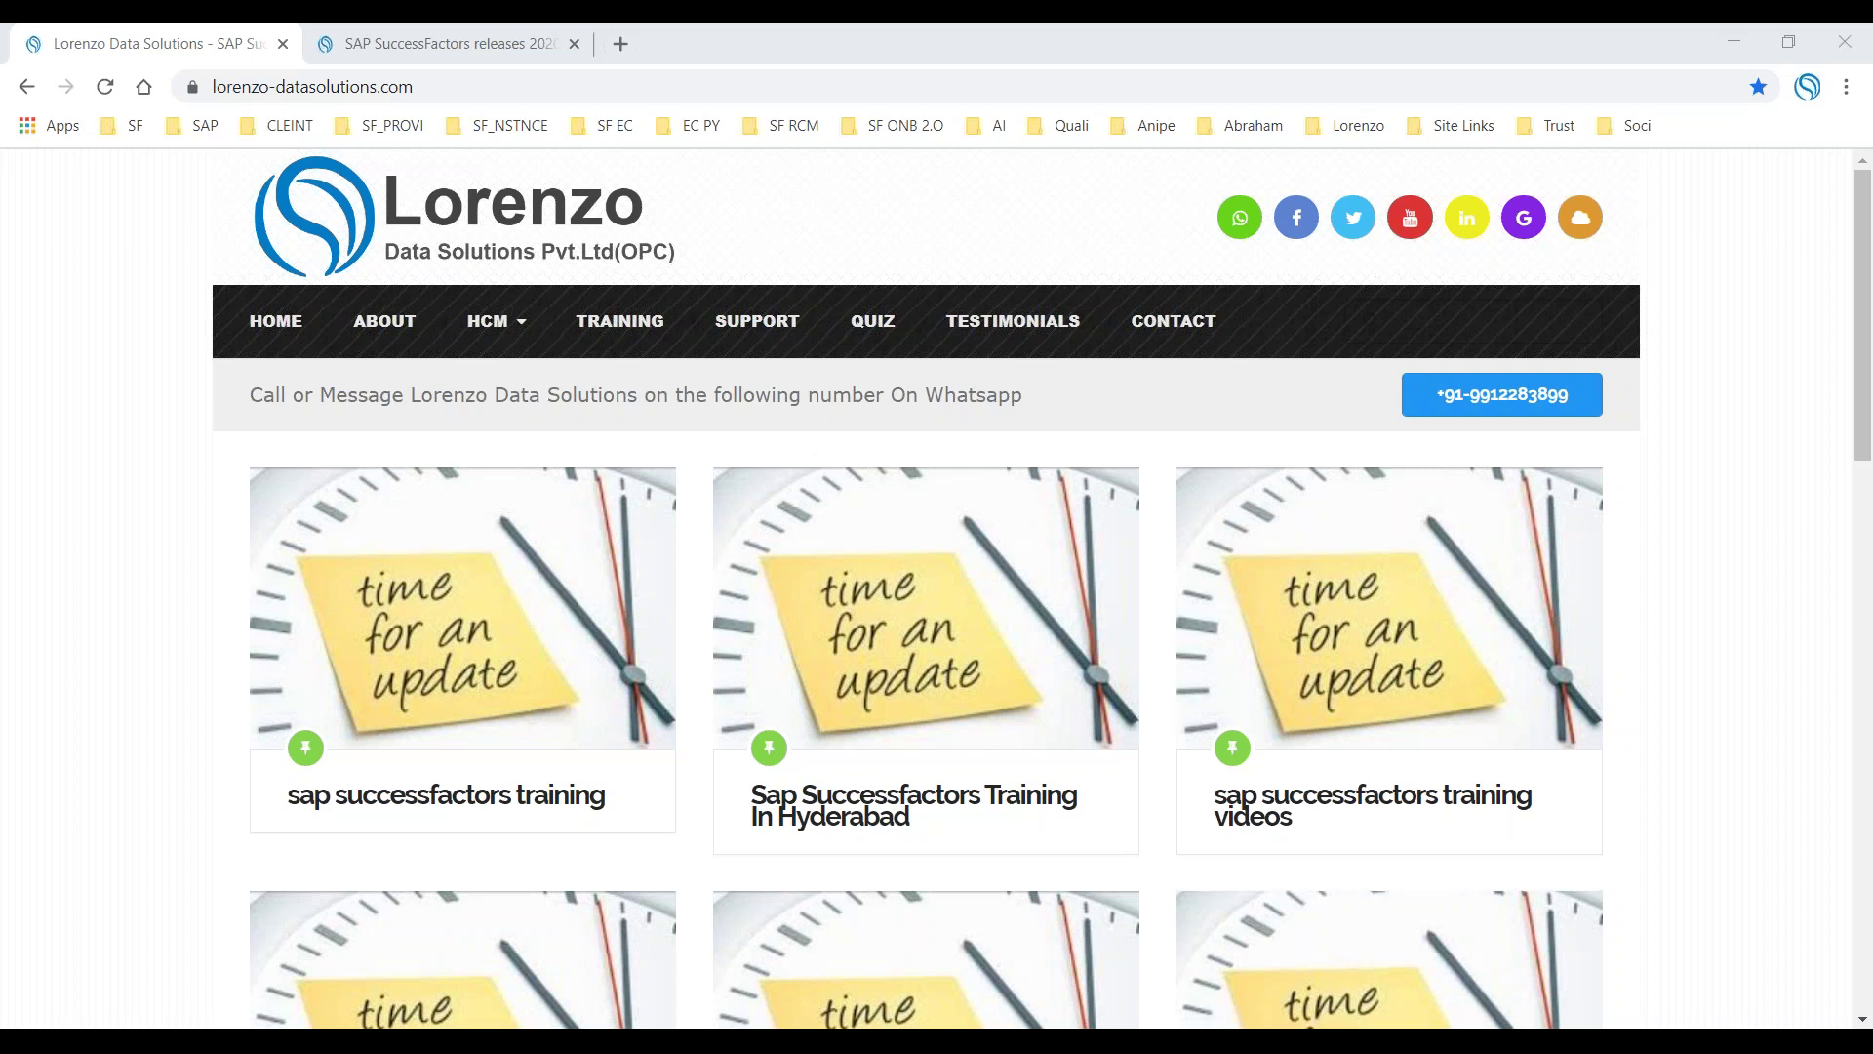
pyautogui.scroll(-12, 1036, 802)
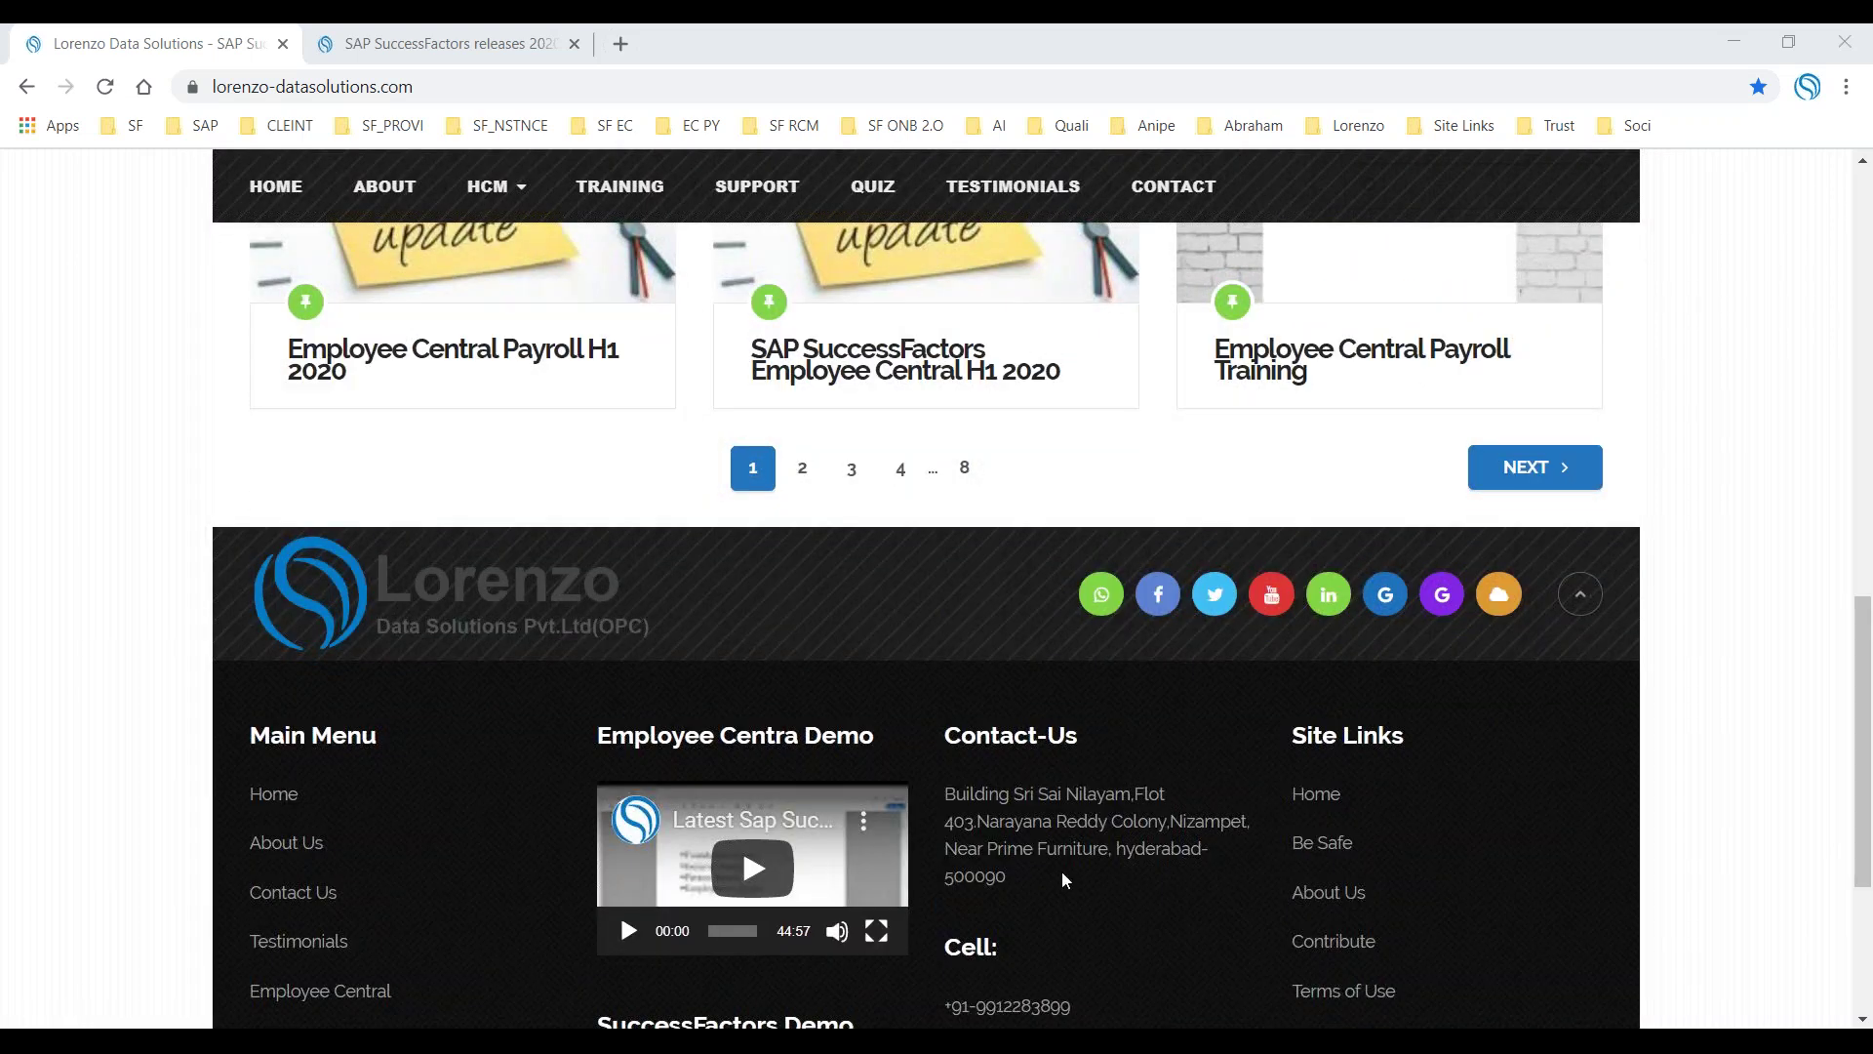
pyautogui.scroll(-1, 1036, 801)
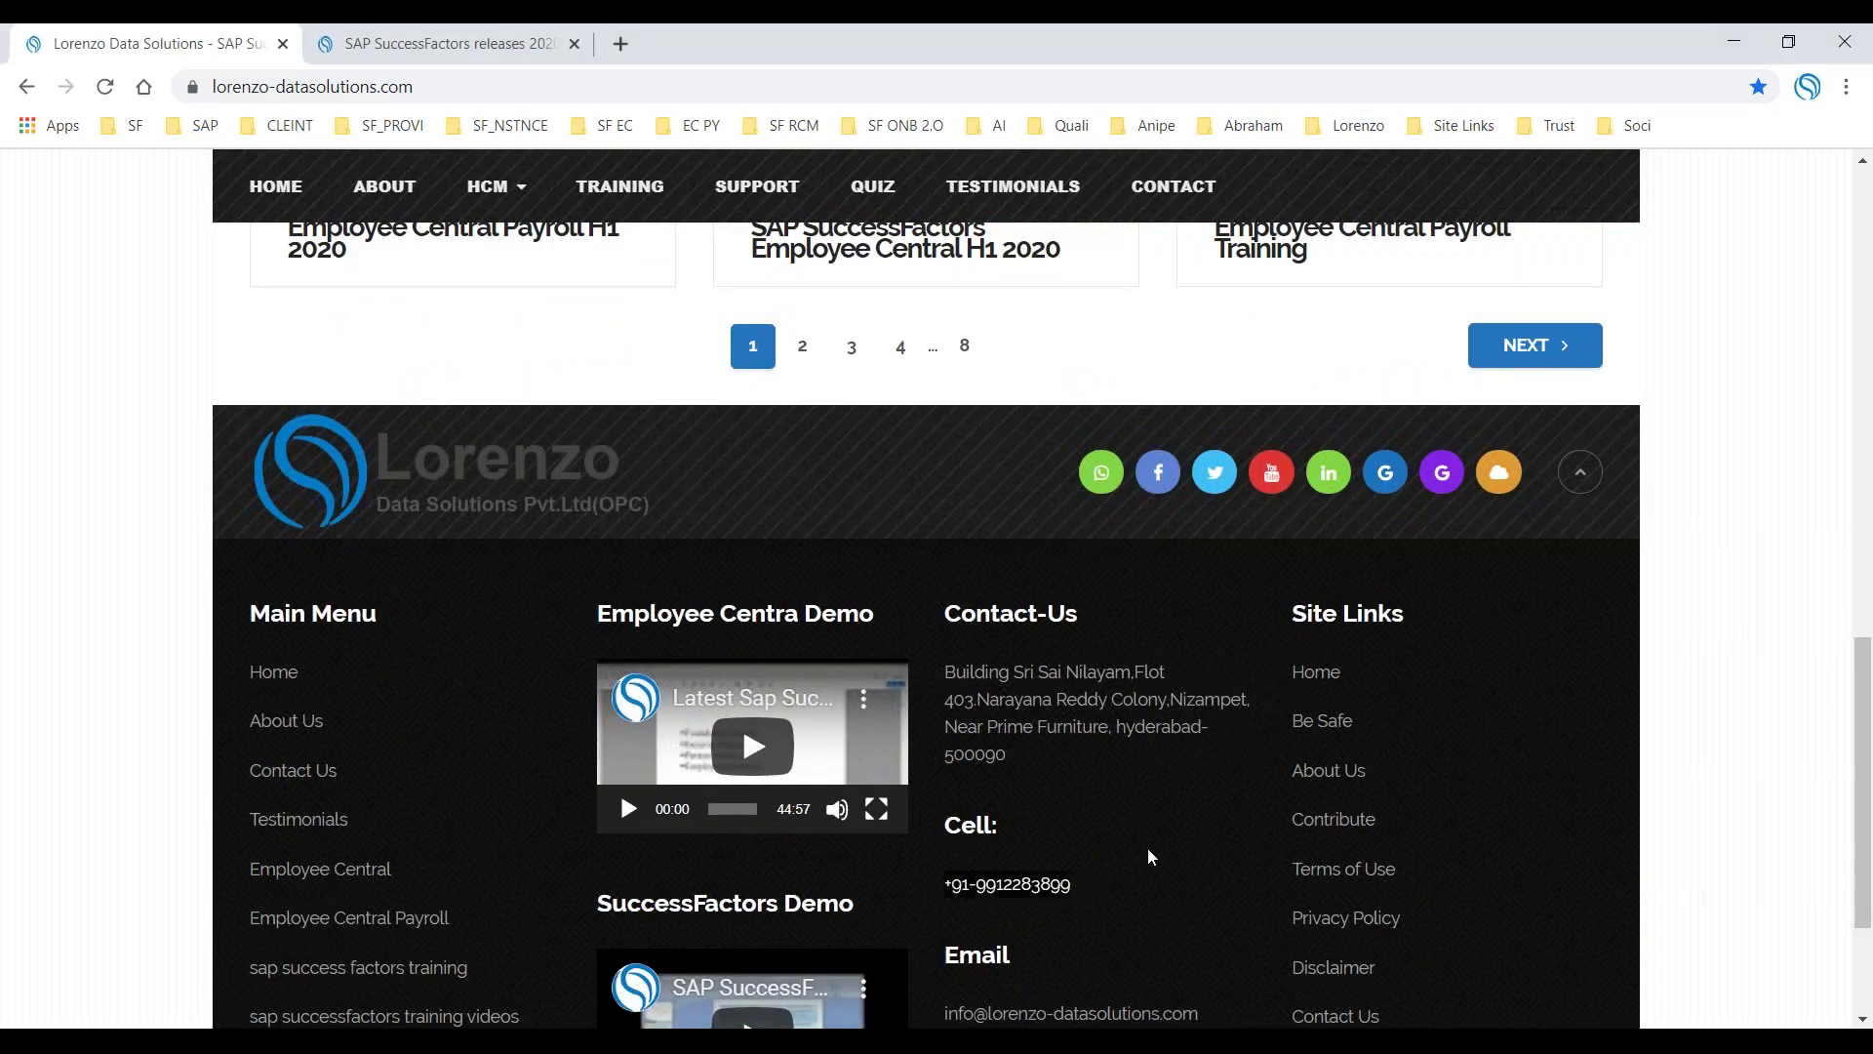
pyautogui.scroll(15, 1137, 848)
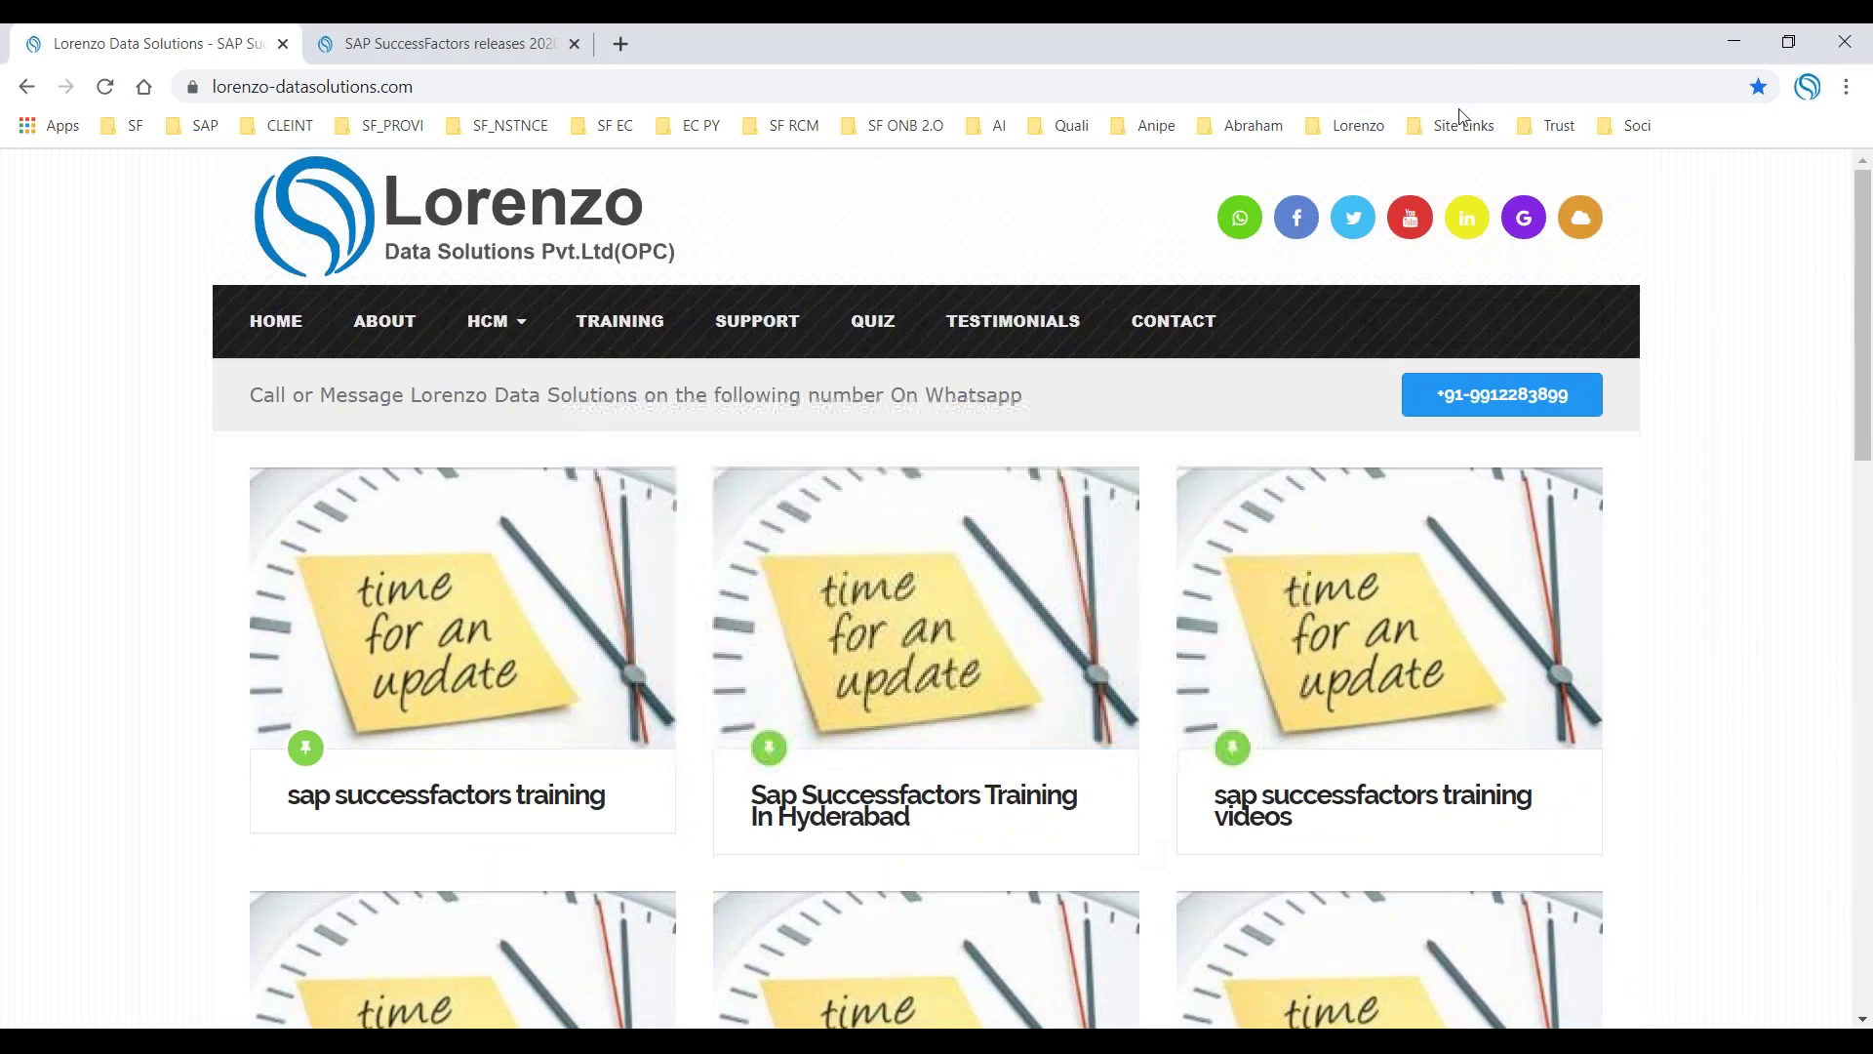